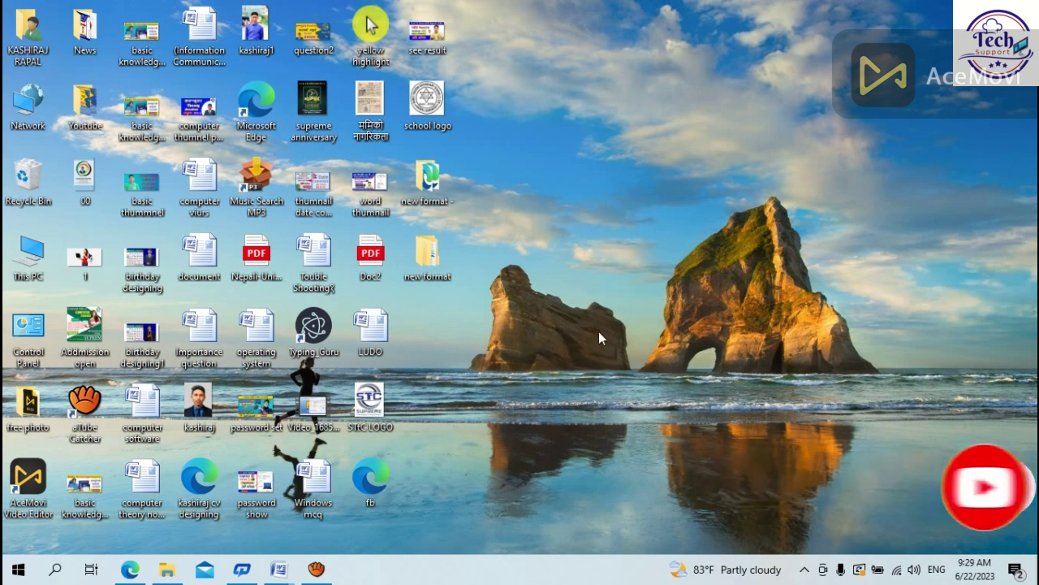
Launch Word by running winword from the Windows Run box
key("super+r")
key("Return")
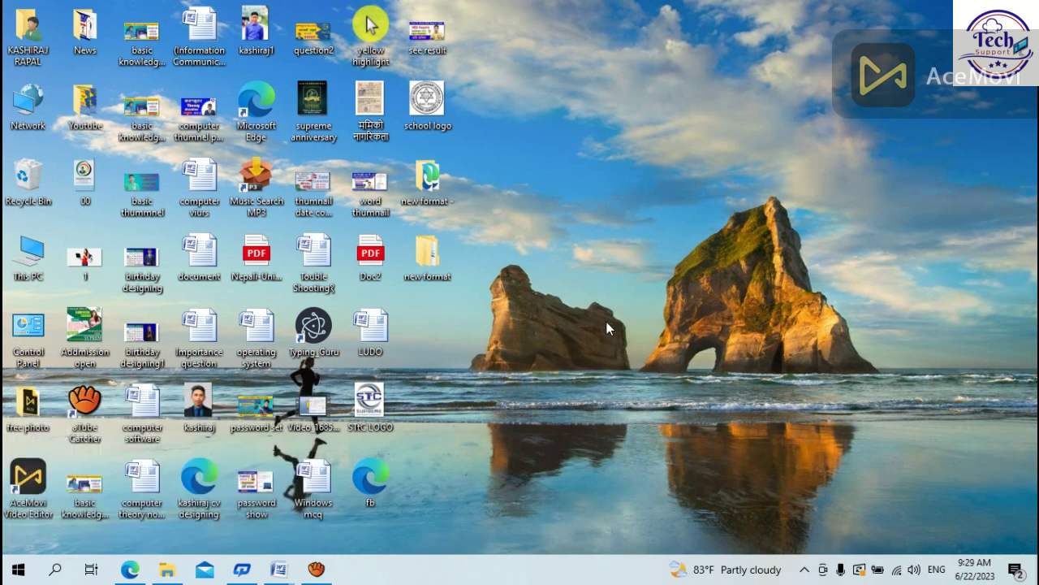
Maximize the Word window, raise the font size to 18 and type ---
left_click(758, 49)
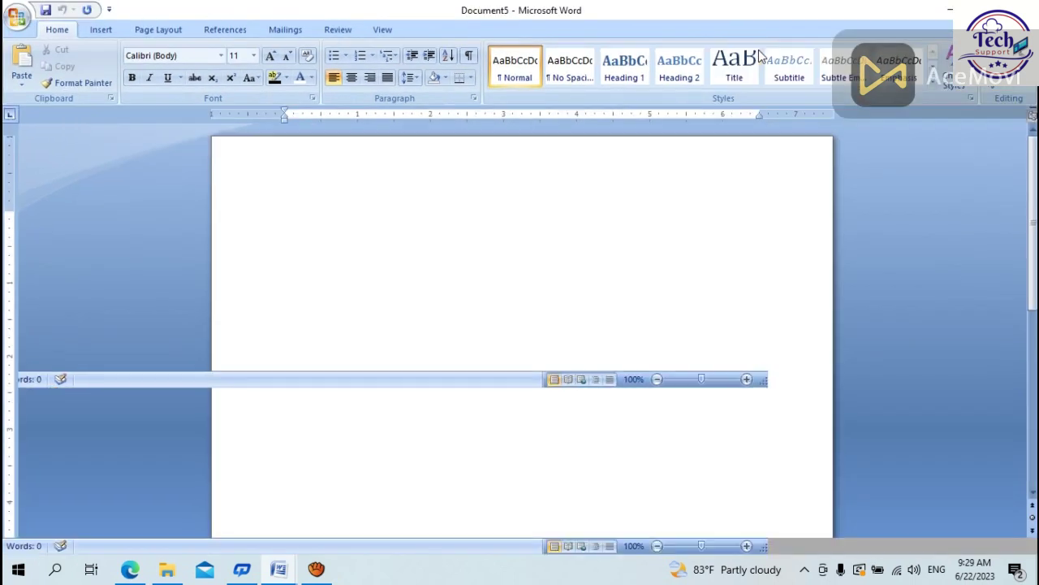
left_click(272, 59)
left_click(272, 59)
left_click(272, 59)
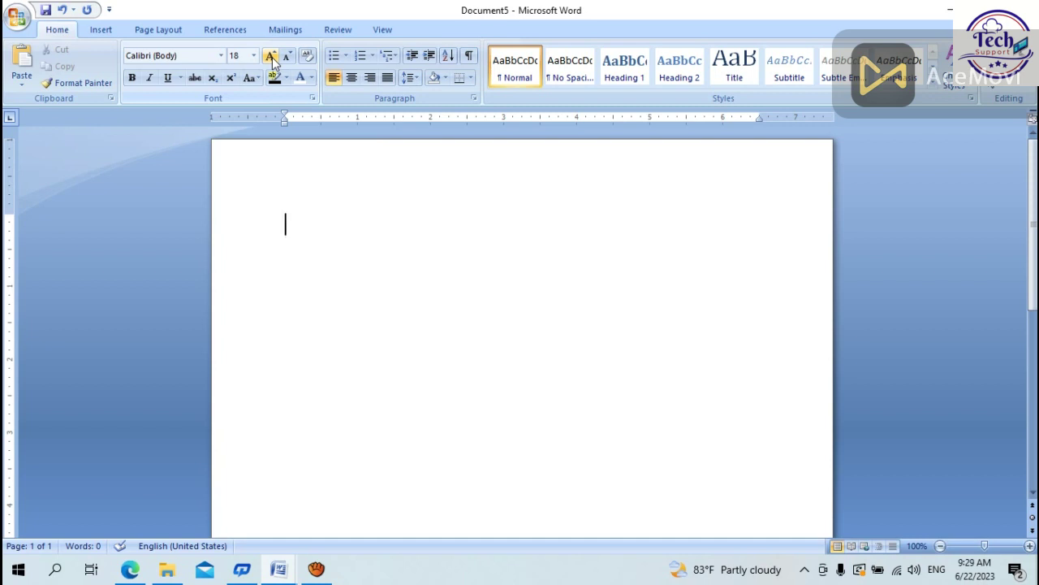
type("---")
Turn ---, ___, ===, ### and *** into thin, thick, double, triple and dotted borders
key("Return")
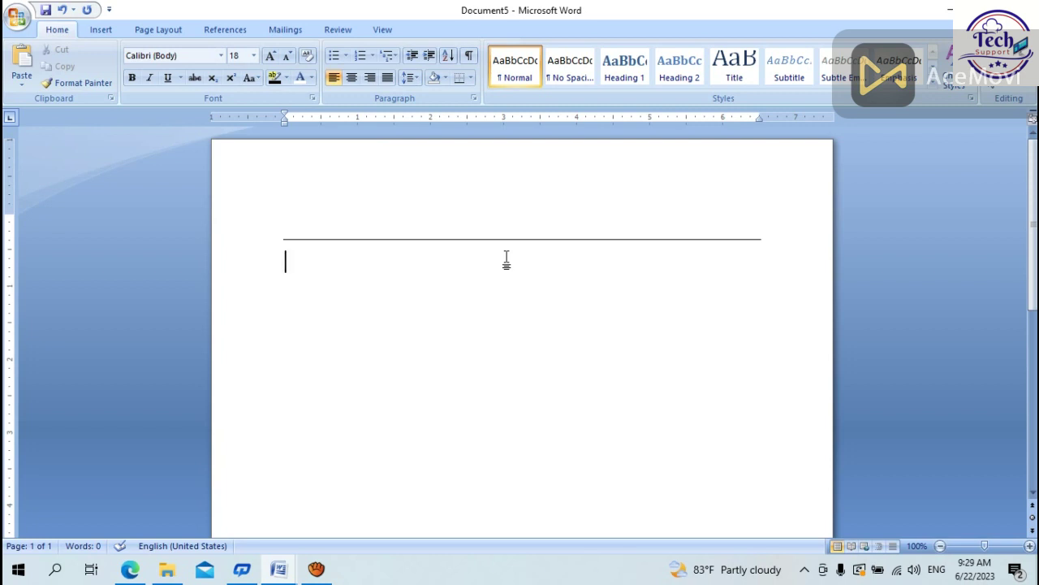
type("___")
key("Return")
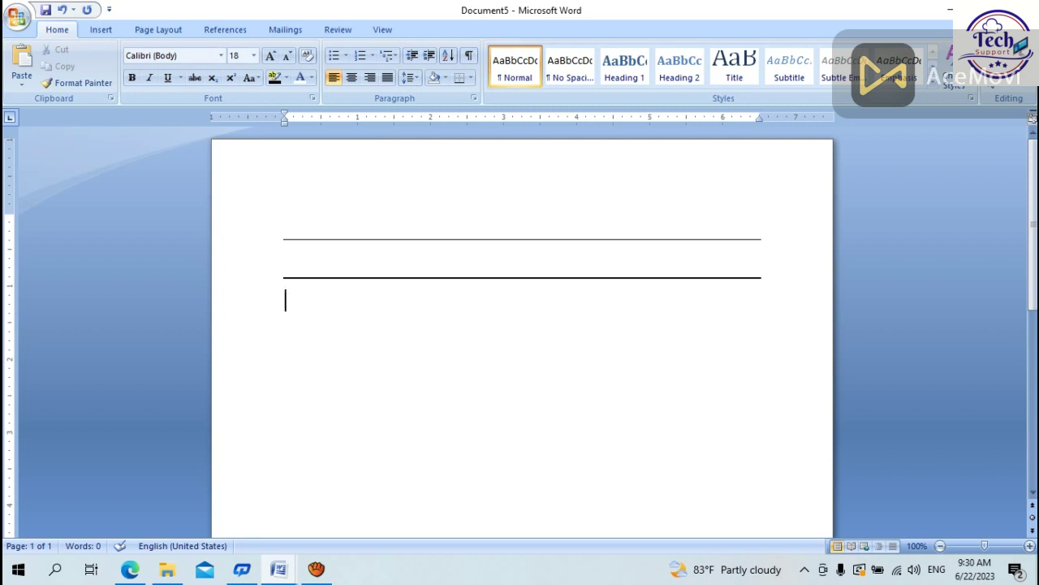
type("===")
key("Return")
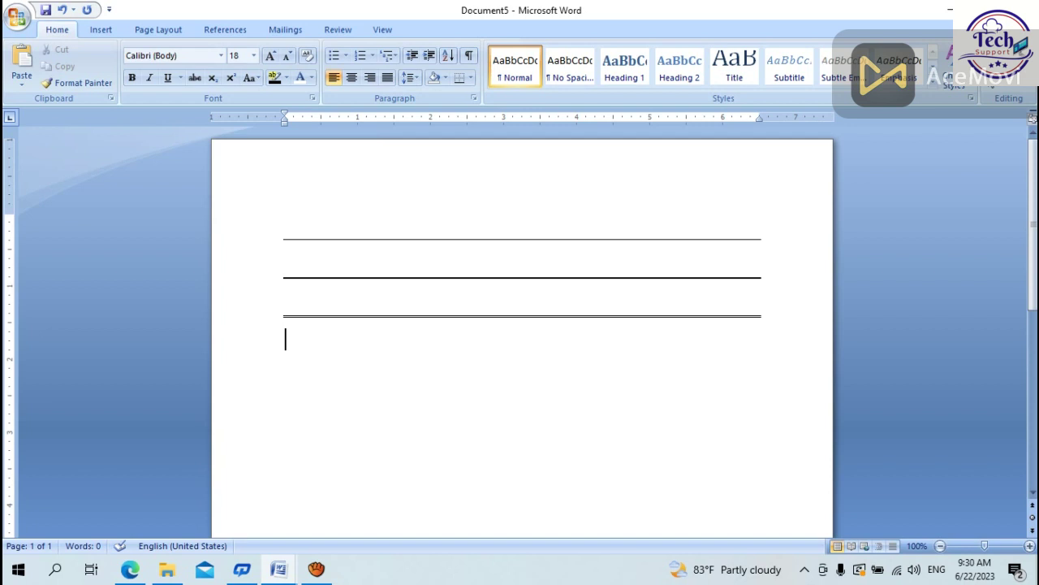
type("###")
key("Return")
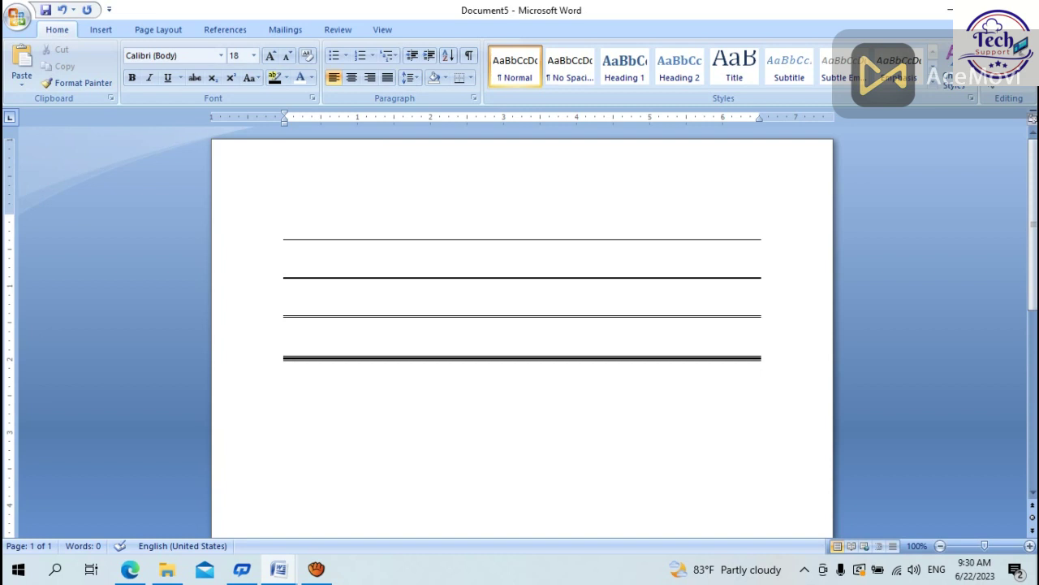
type("***")
key("Return")
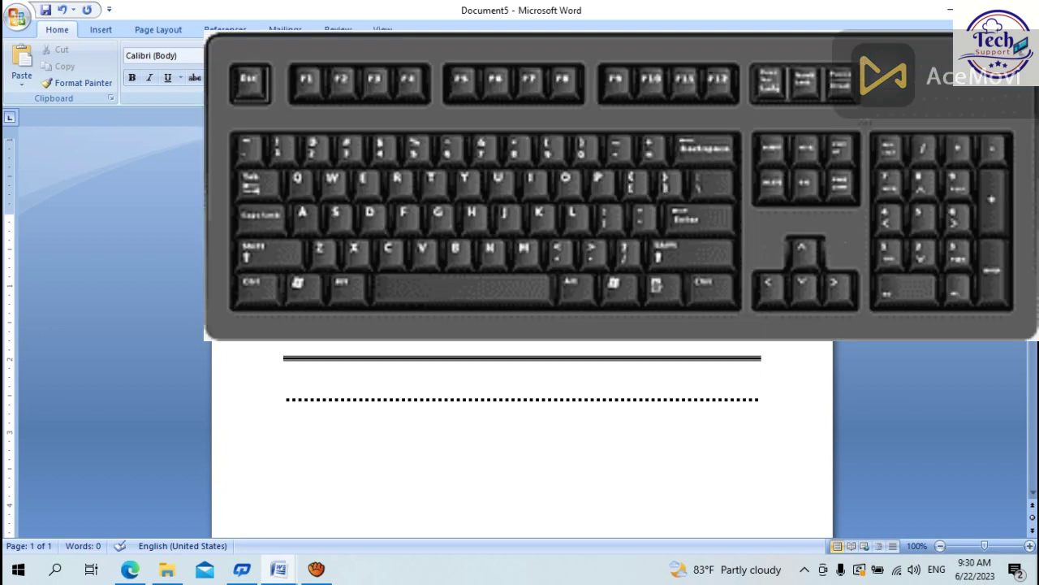
Type ~~~ below the dotted border so it becomes a wavy line
type("~~~")
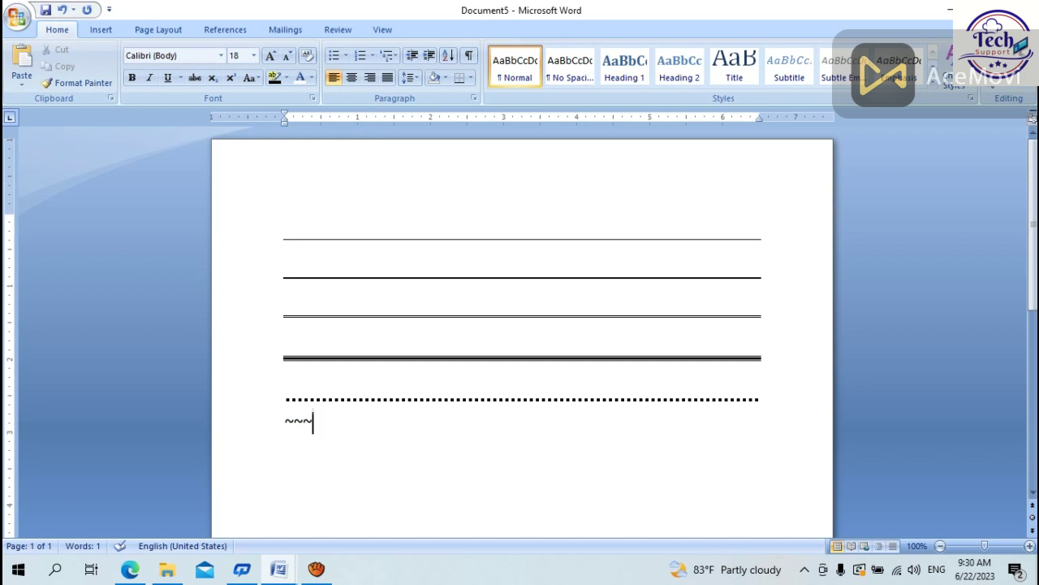
key("Return")
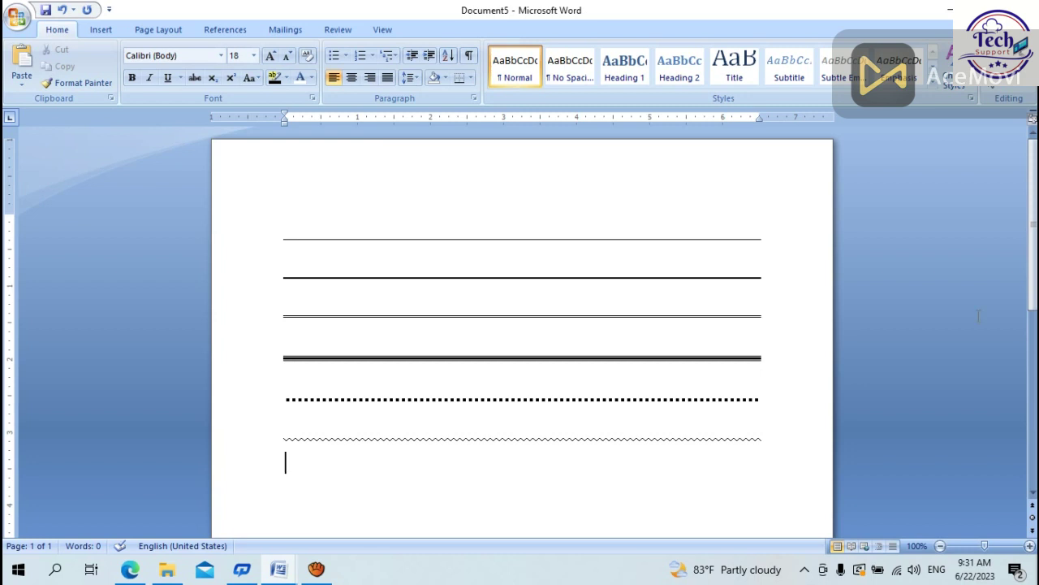
left_click_drag(1033, 228, 1032, 286)
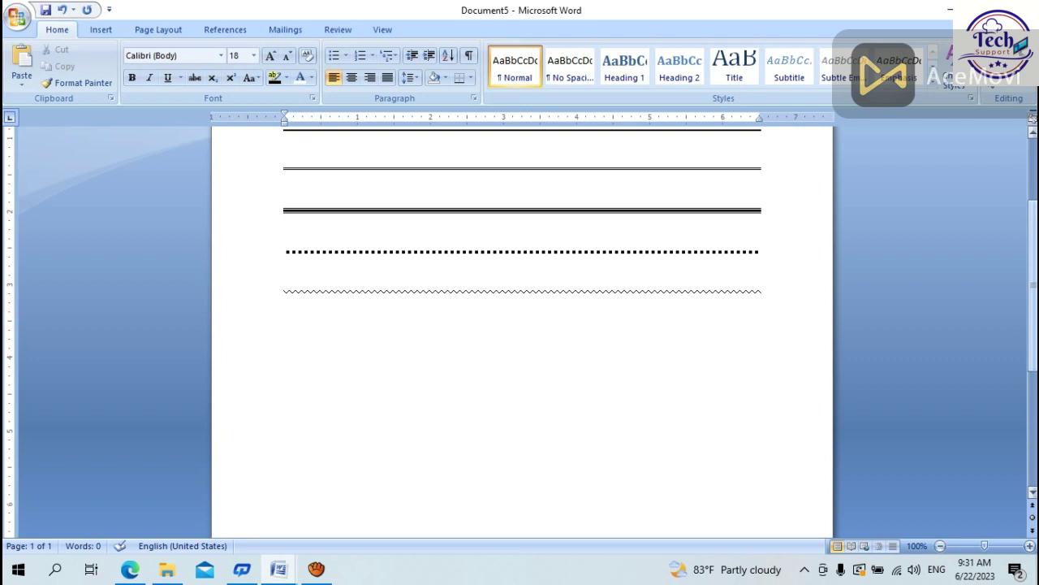
Insert the Om symbol from code 0950 and zoom in on the page
type("0950")
key("alt+x")
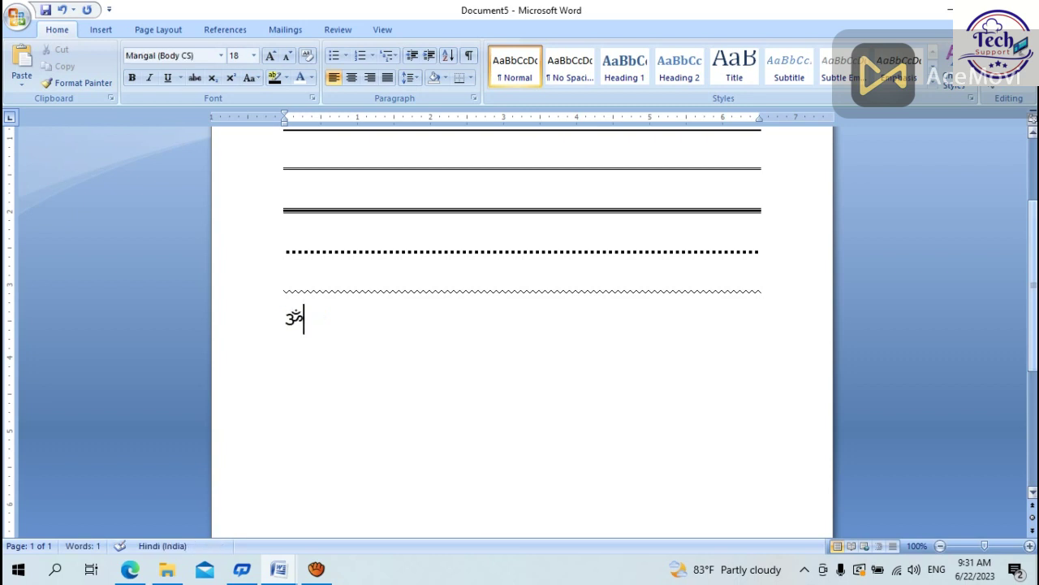
left_click(1029, 546)
left_click(1029, 546)
left_click(1030, 545)
left_click(1030, 546)
left_click(1029, 546)
left_click(1030, 546)
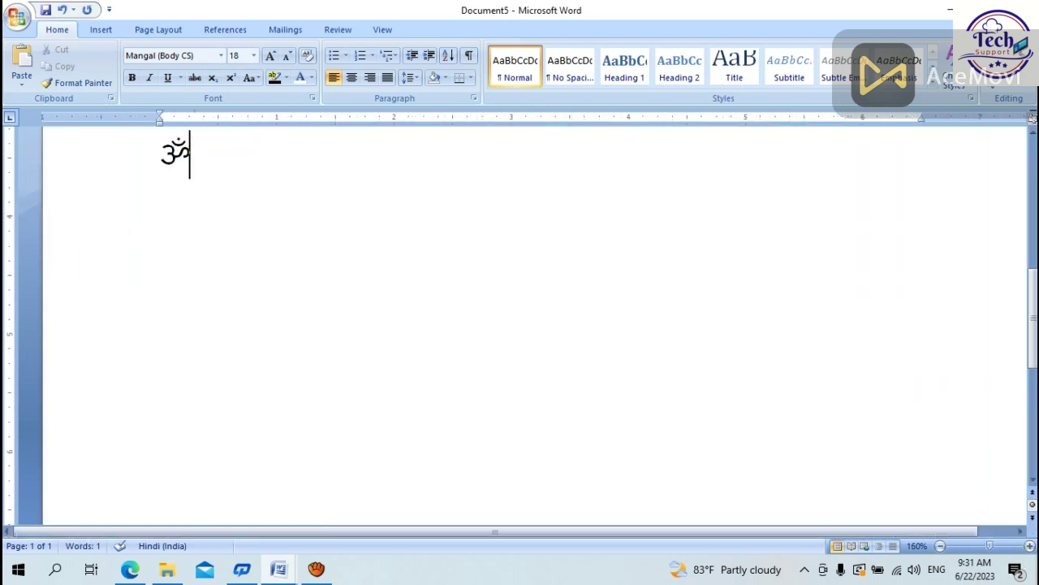
scroll(519, 325, "up", 3)
Add the 卐 symbol (code 5350) after a tab, then type the phone number below
key("Tab")
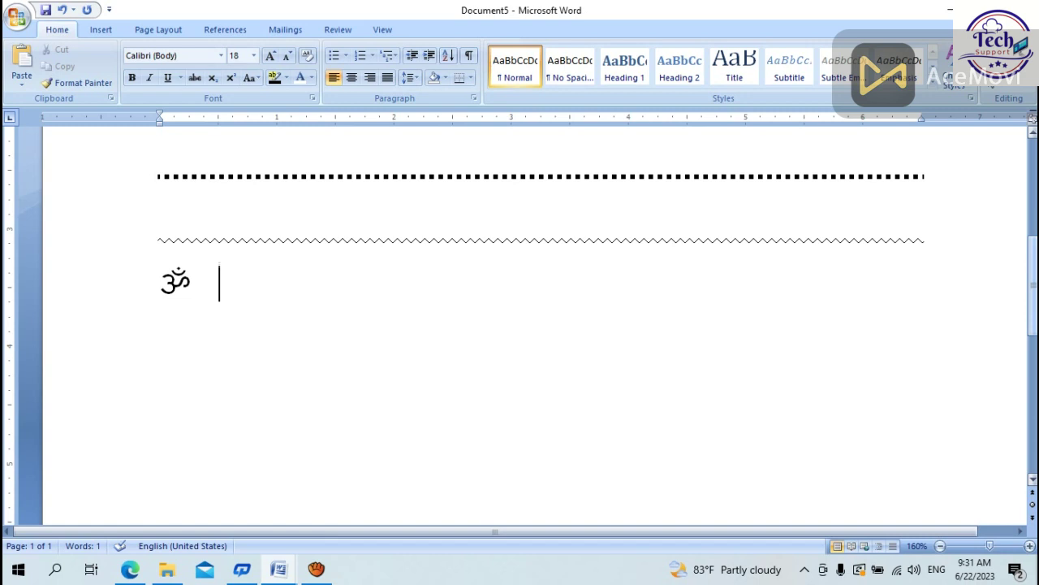
type("5350")
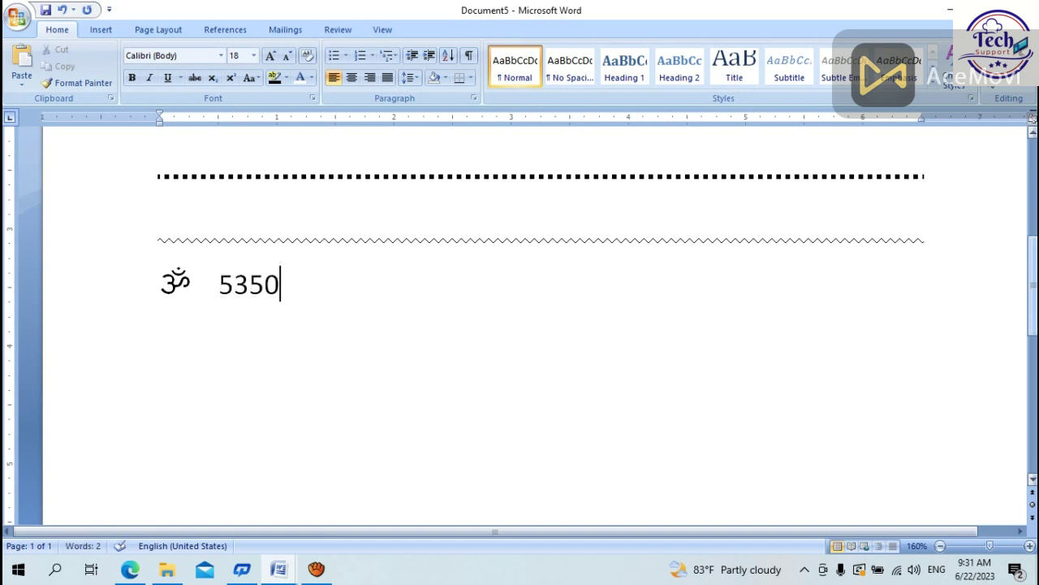
key("alt+x")
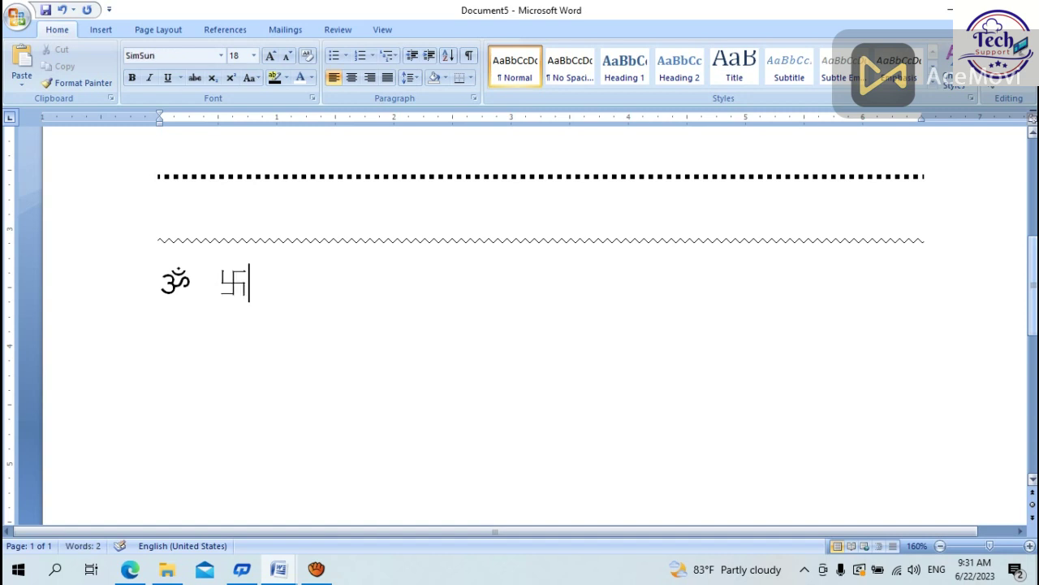
key("Tab")
key("Return")
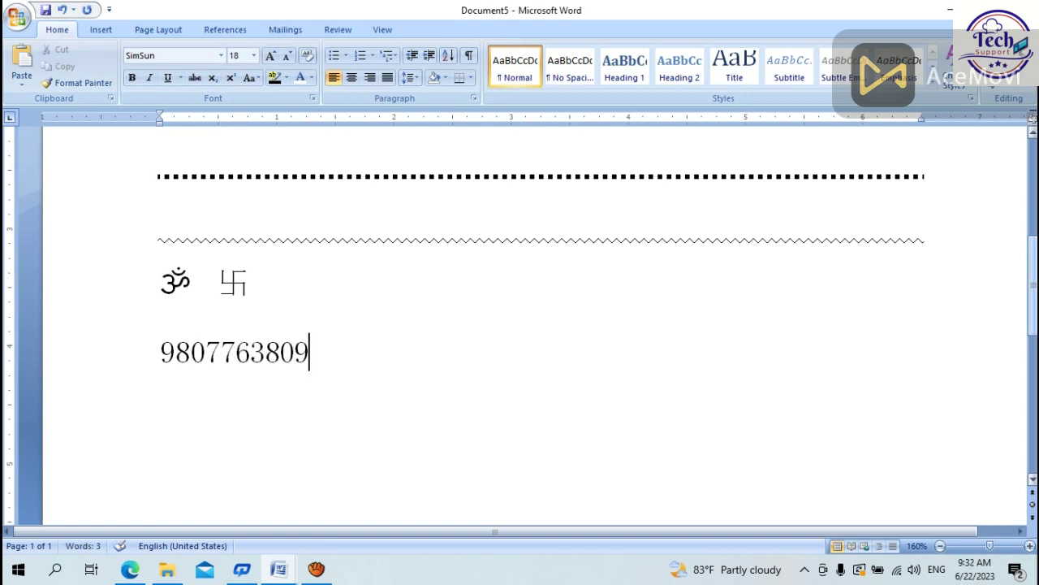
Put a telephone symbol (code 2706) in front of the phone number
left_click(161, 355)
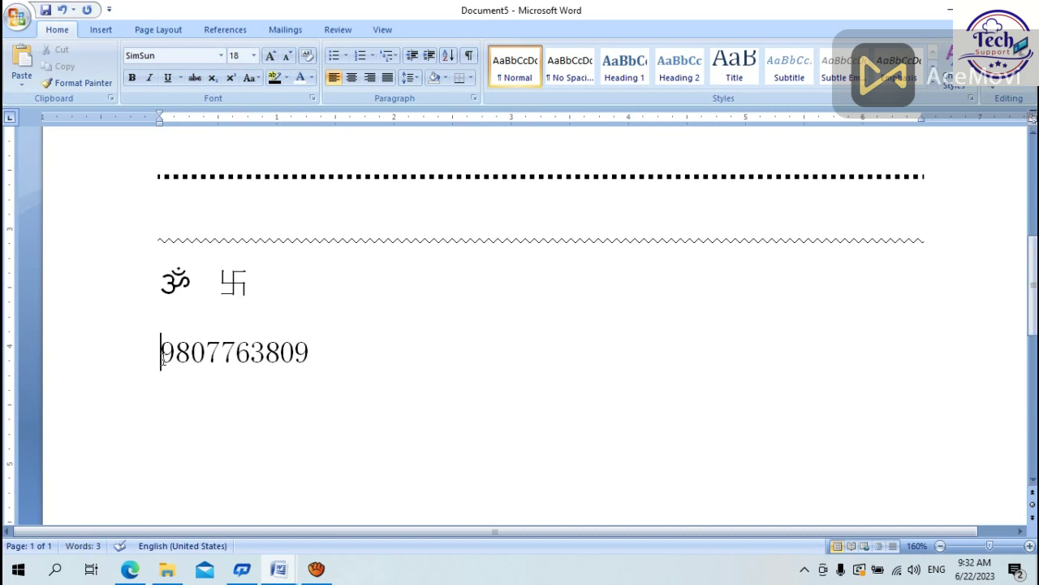
type("27")
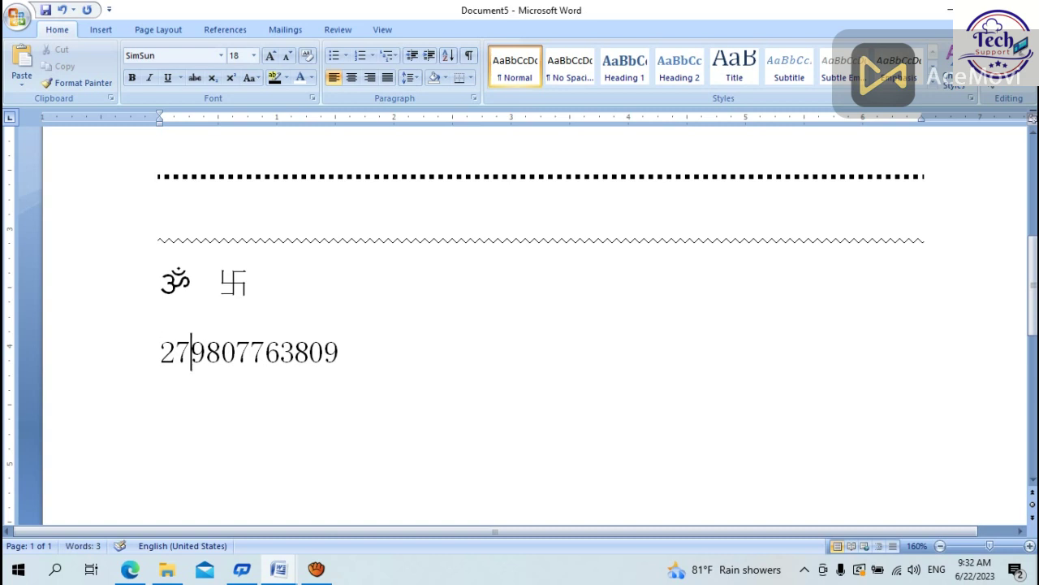
type("06")
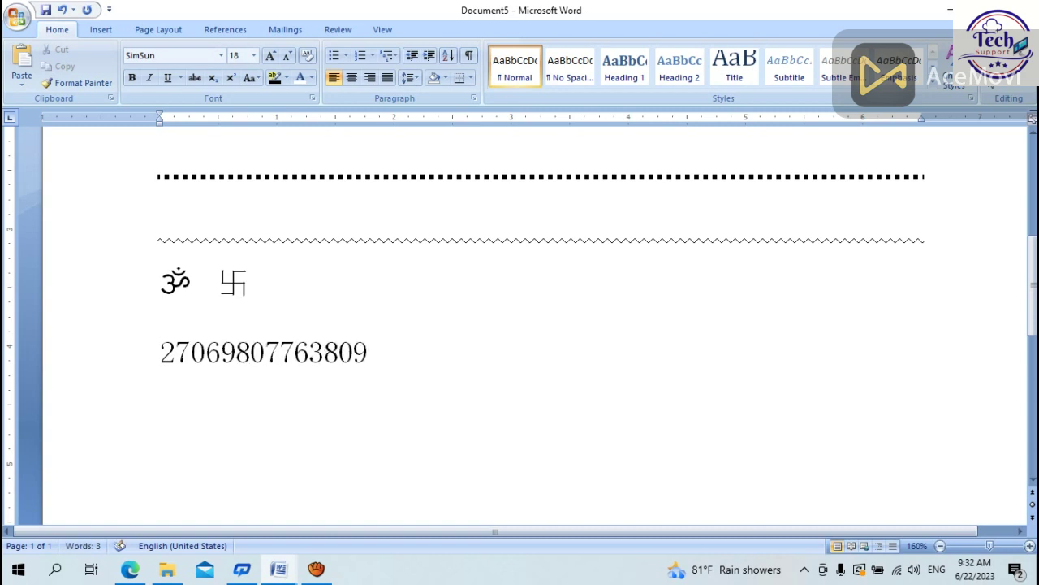
key("alt+x")
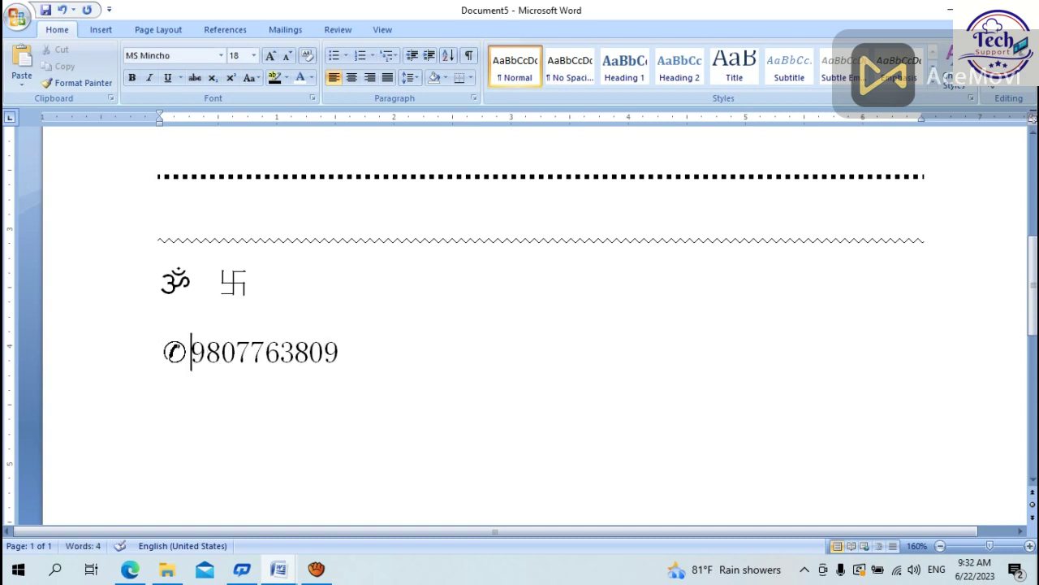
Type the contact's e-mail address on a new line, correcting the .com ending
left_click(377, 352)
key("Return")
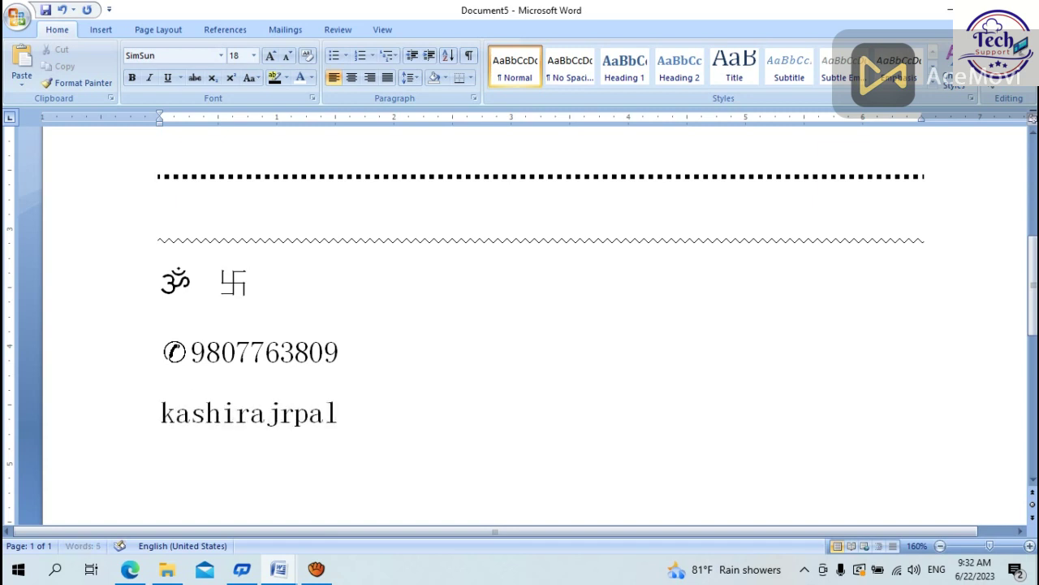
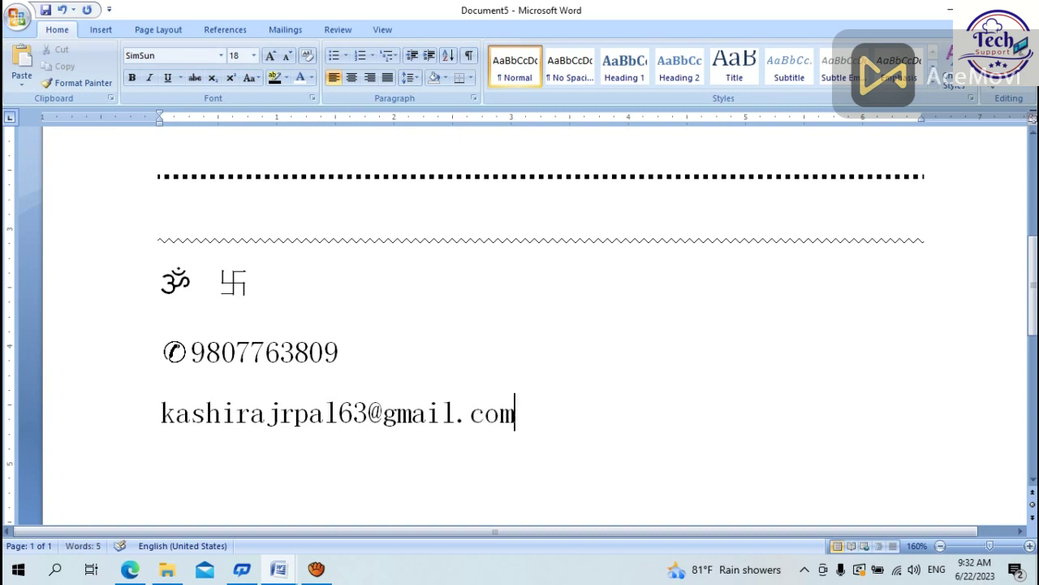
Insert the envelope symbol (code 2709) at the start of the e-mail line
left_click(159, 414)
type("27")
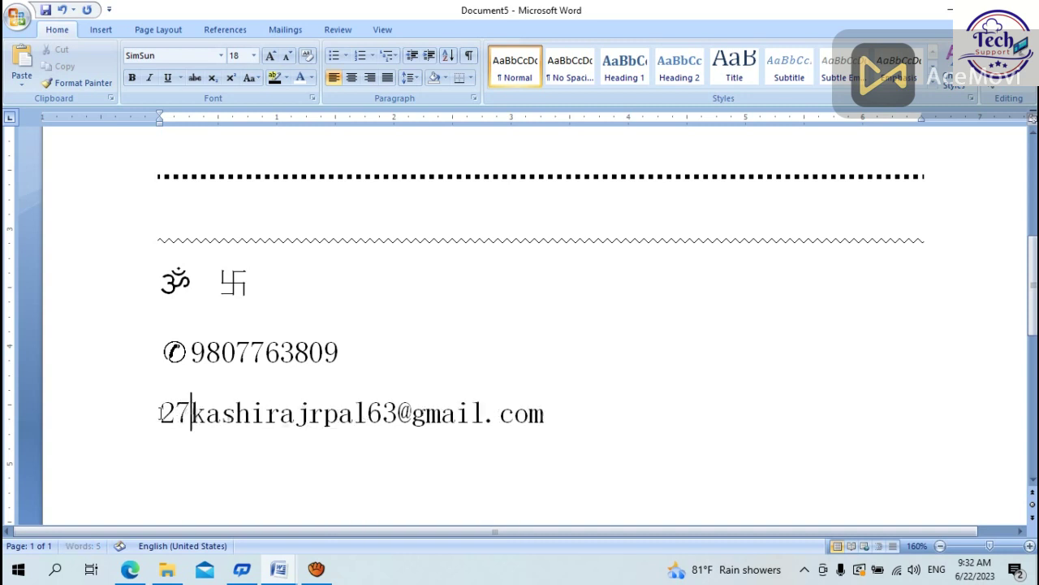
type("09")
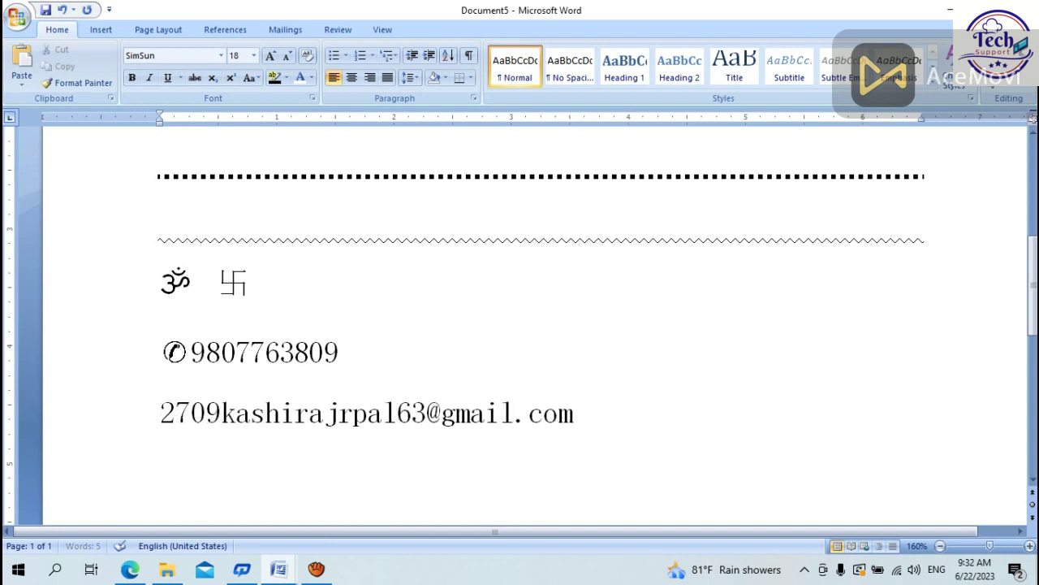
key("alt+x")
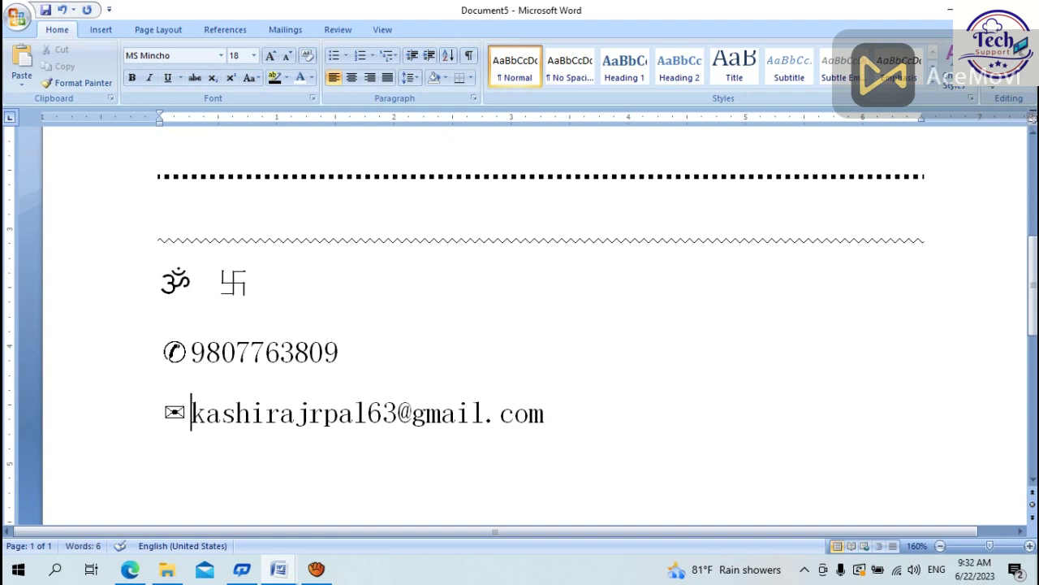
Append an airplane symbol (code 2708) to the Om and 卐 line
left_click(355, 262)
left_click(342, 281)
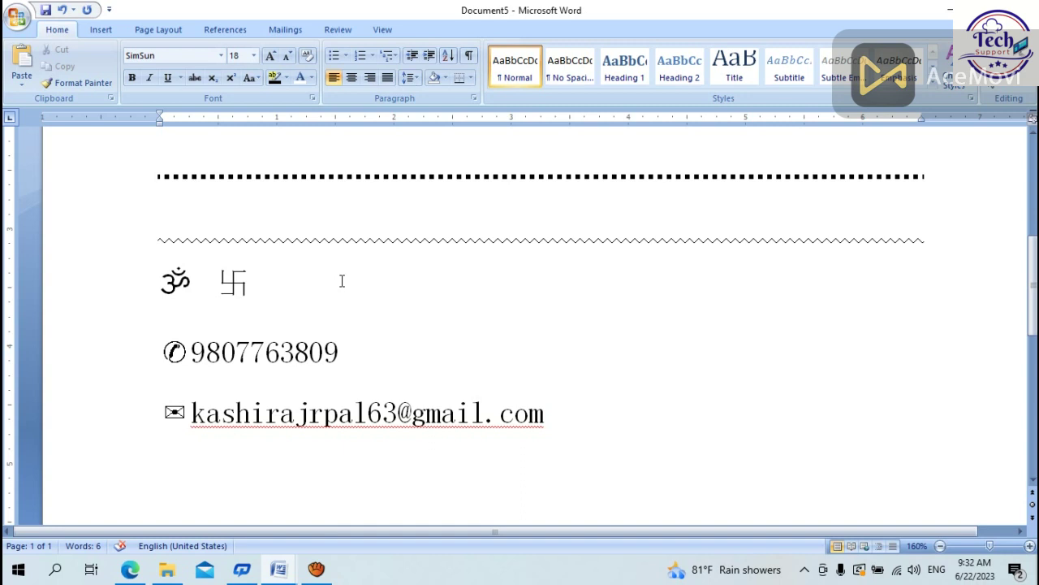
type("2708")
key("alt+x")
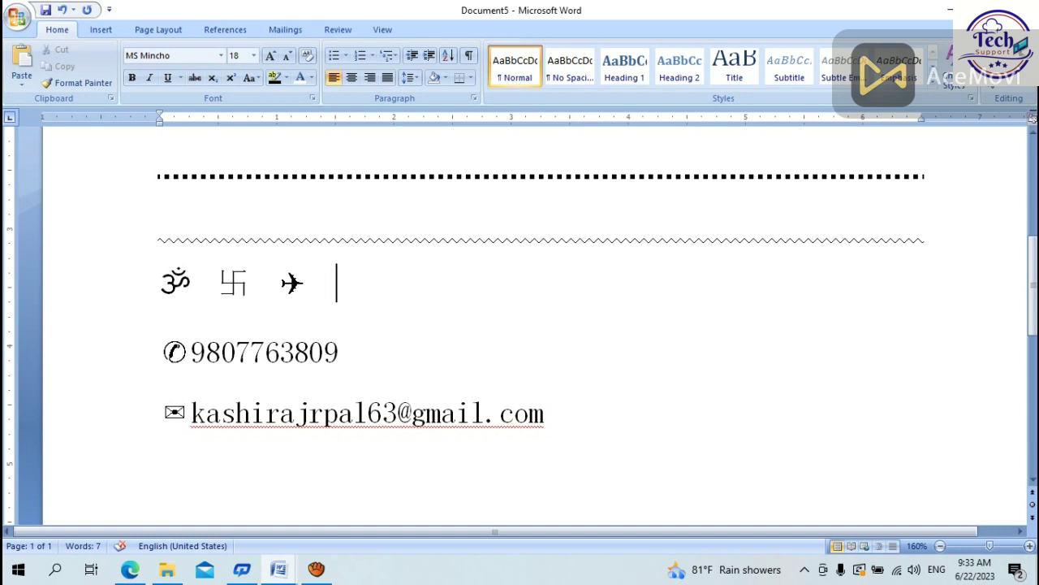
Add the ✌ victory-hand and ✍ writing-hand symbols after the airplane
key("alt")
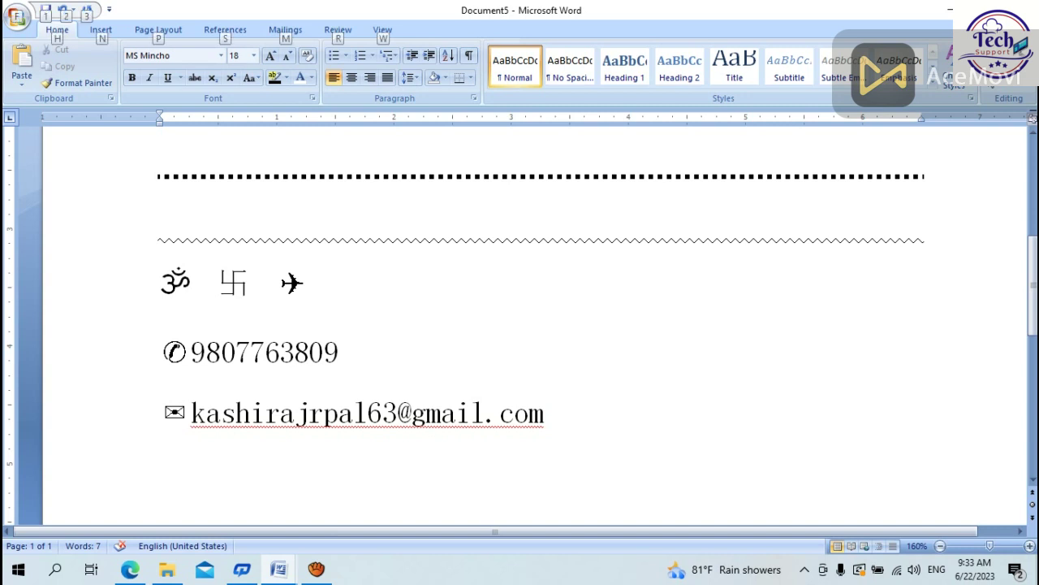
key("alt")
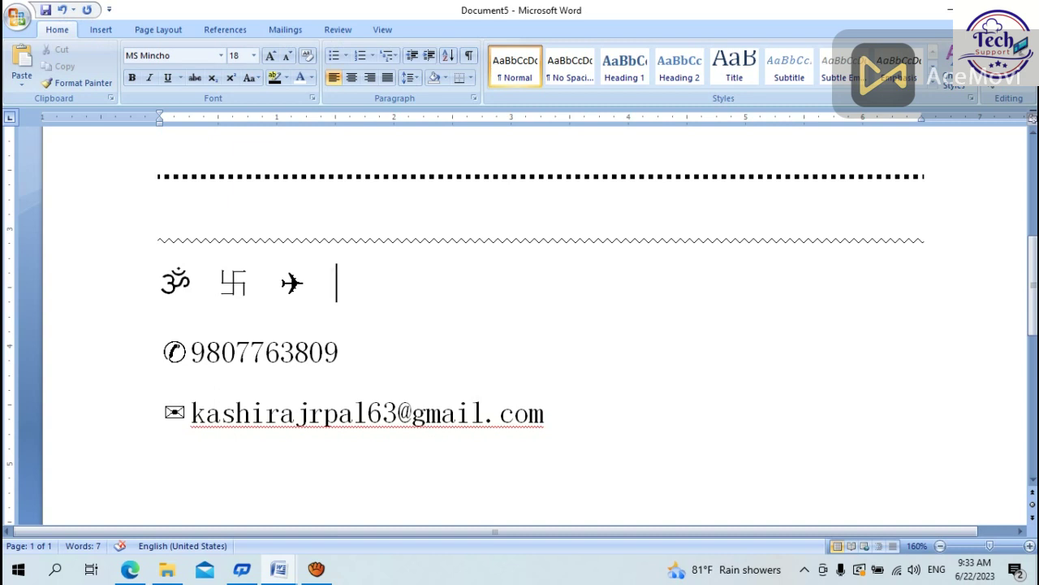
type("✌")
key("alt")
key("alt")
type("✍")
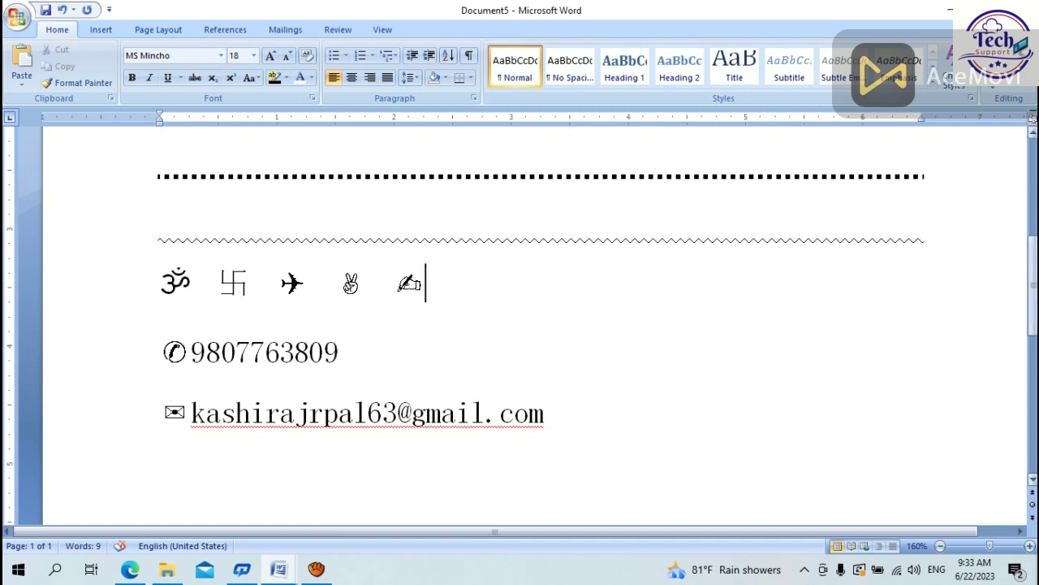
scroll(1030, 298, "up", 5)
scroll(1029, 299, "down", 4)
scroll(779, 365, "down", 3)
Start a new empty line after the e-mail address and switch to Insert
left_click(571, 378)
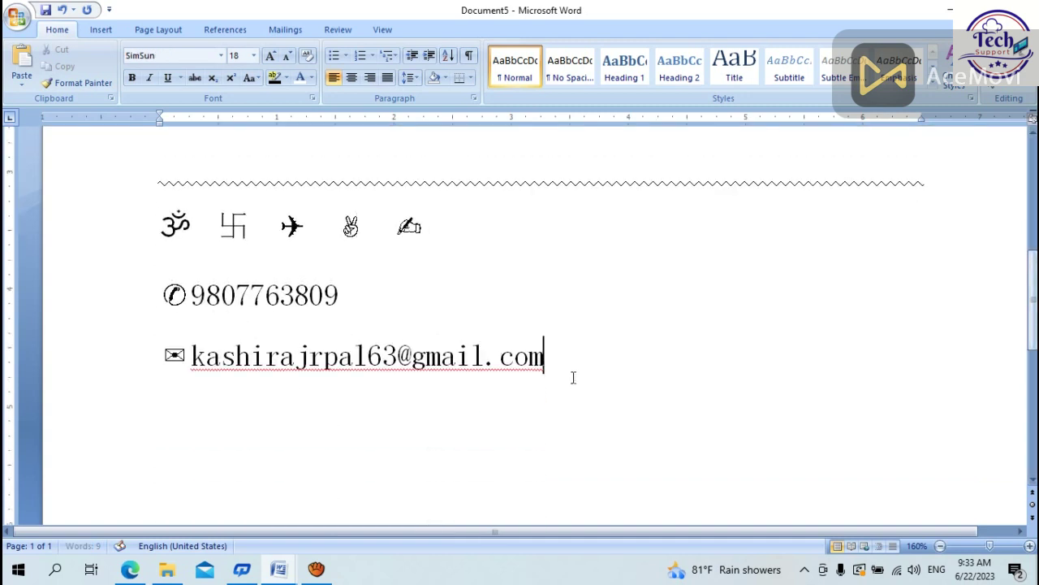
key("Return")
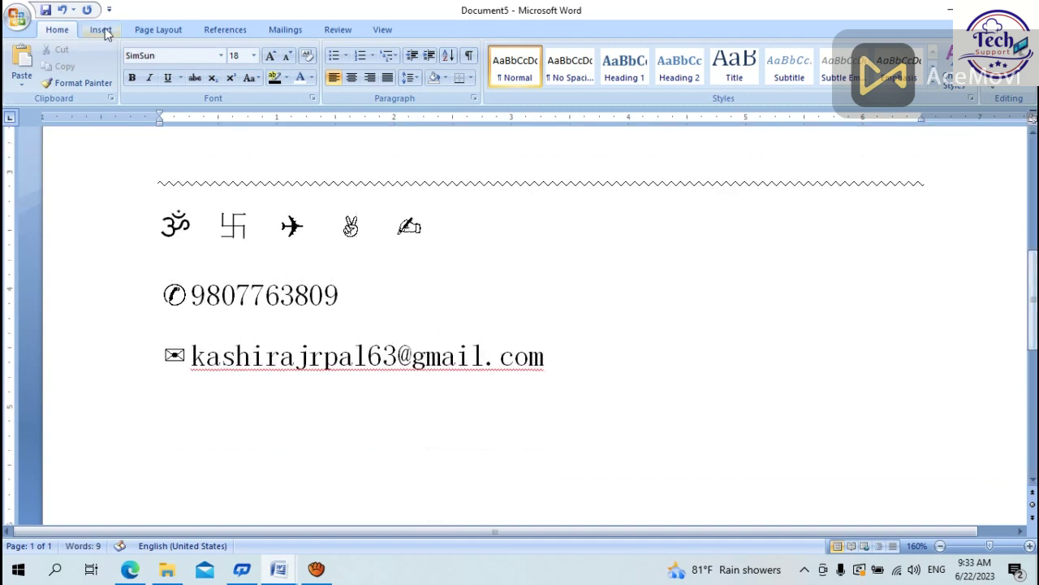
left_click(101, 30)
left_click(875, 81)
left_click(911, 199)
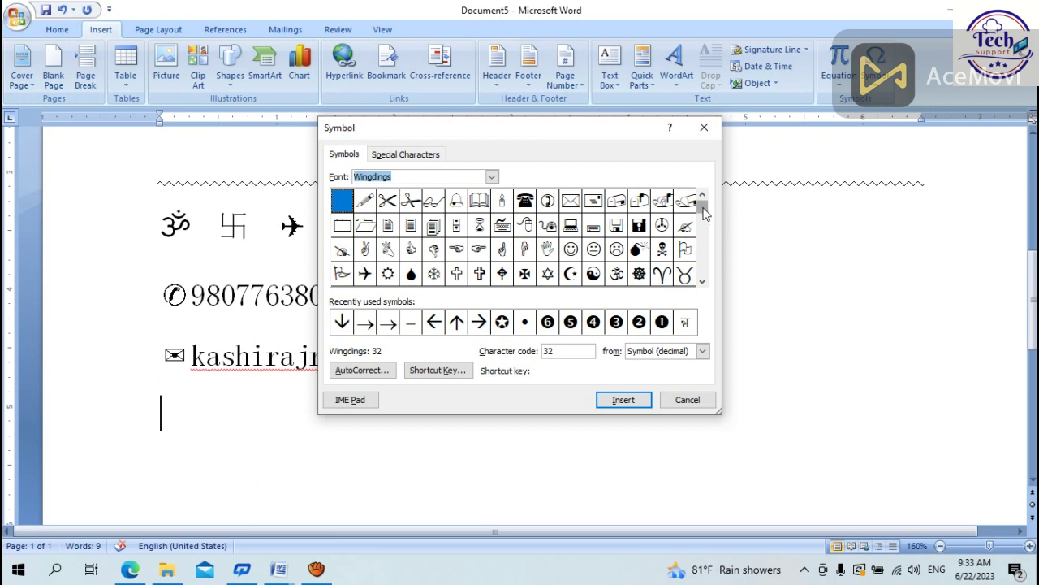
left_click(703, 281)
left_click(703, 281)
left_click(704, 281)
left_click(703, 281)
left_click(703, 281)
left_click(703, 281)
left_click(704, 281)
scroll(700, 195, "up", 2)
scroll(699, 195, "up", 2)
scroll(699, 195, "up", 2)
scroll(700, 194, "up", 1)
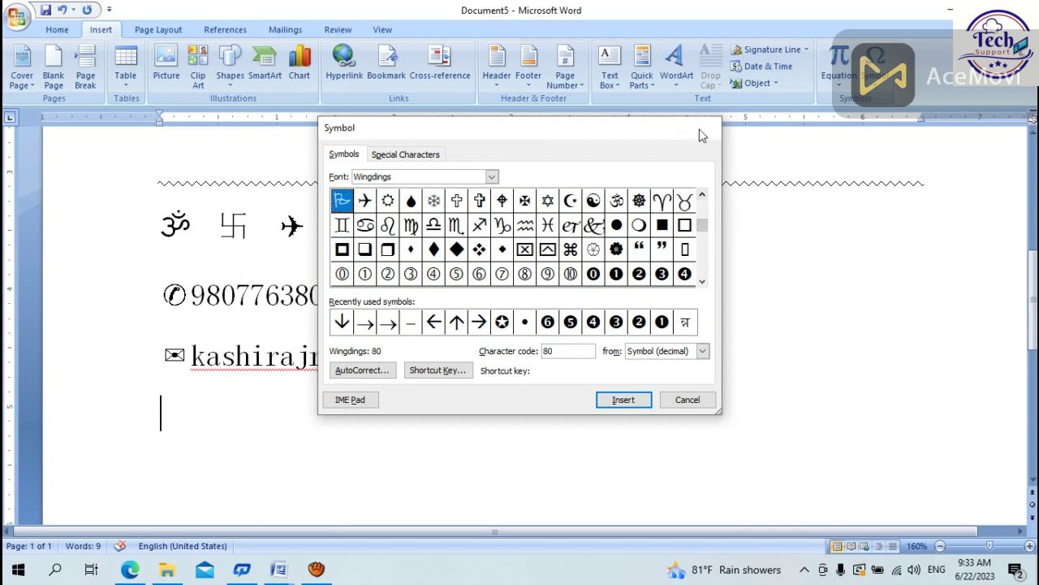
left_click(702, 130)
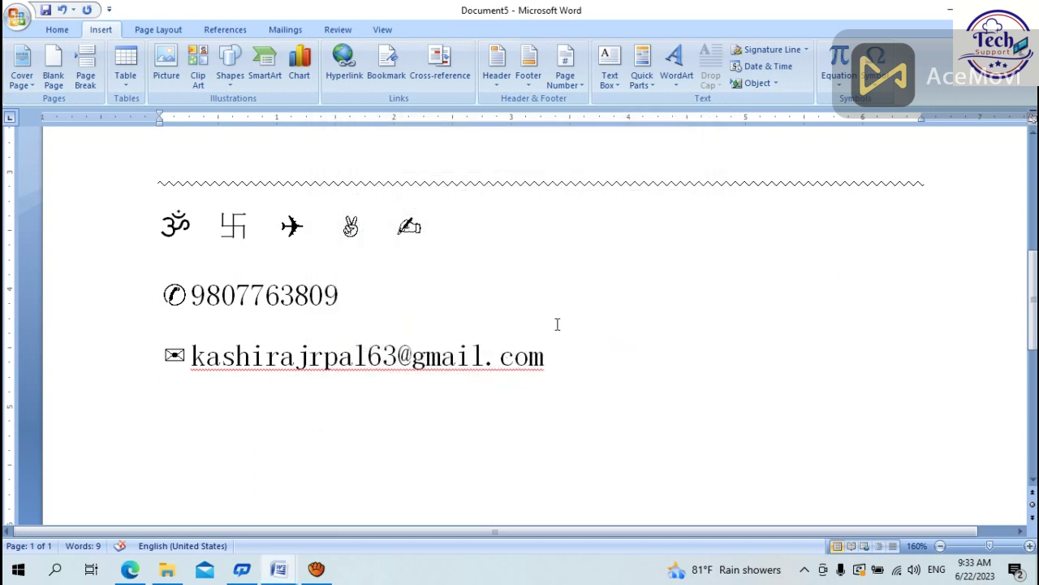
Type tab-spaced smiley, ☻, ♥, ♦, ♣ and ♠ symbols below the e-mail line
type(":)")
key("Tab")
type("☻")
key("Tab")
type("♥")
key("Tab")
type("♦")
key("Tab")
type("♣")
key("Tab")
type("♠")
key("Tab")
Continue with •, ◘, ○, ◙, ♂, ♀, ♪, ♫ and ☼, tab-separated
type("•\t")
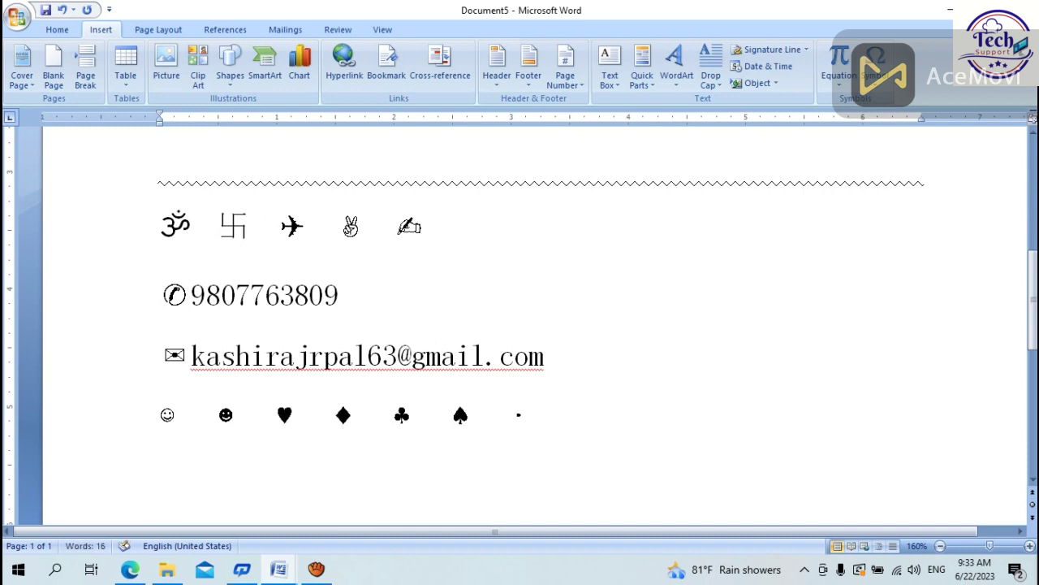
type("◘")
key("Tab")
type("○")
key("Tab")
type("◙")
key("Tab")
type("♂")
key("Tab")
type("♀")
key("Tab")
type("♪")
key("Tab")
type("♫")
key("Tab")
type("☼")
Add ▶, ◀, ‼, ¶, §, ▬, ↨ and ↑ with tabs after the ☼ symbol
key("alt")
key("a")
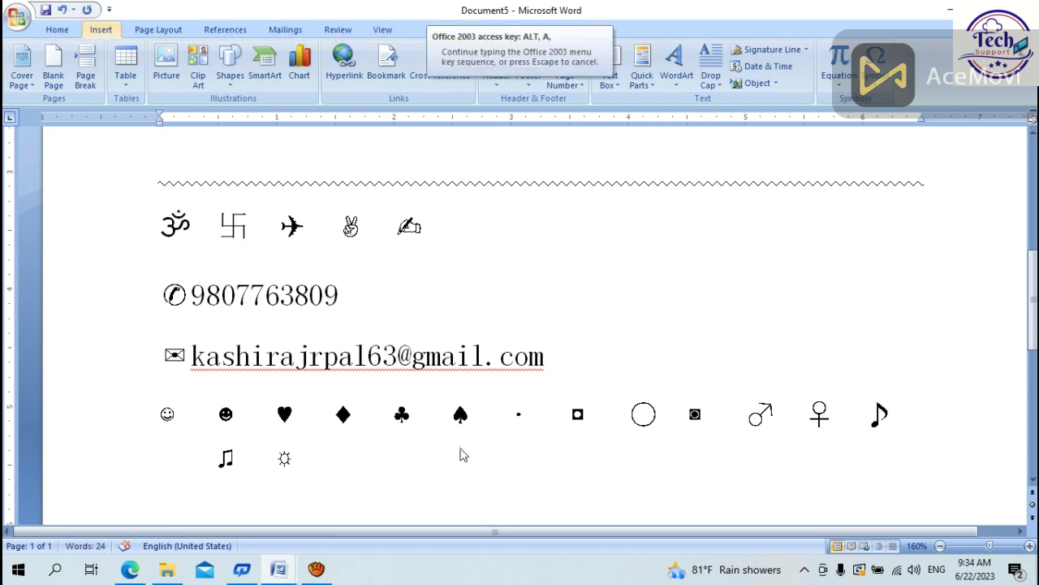
left_click(363, 445)
type("▶")
key("Tab")
type("◀")
key("Tab")
type("‼\t¶")
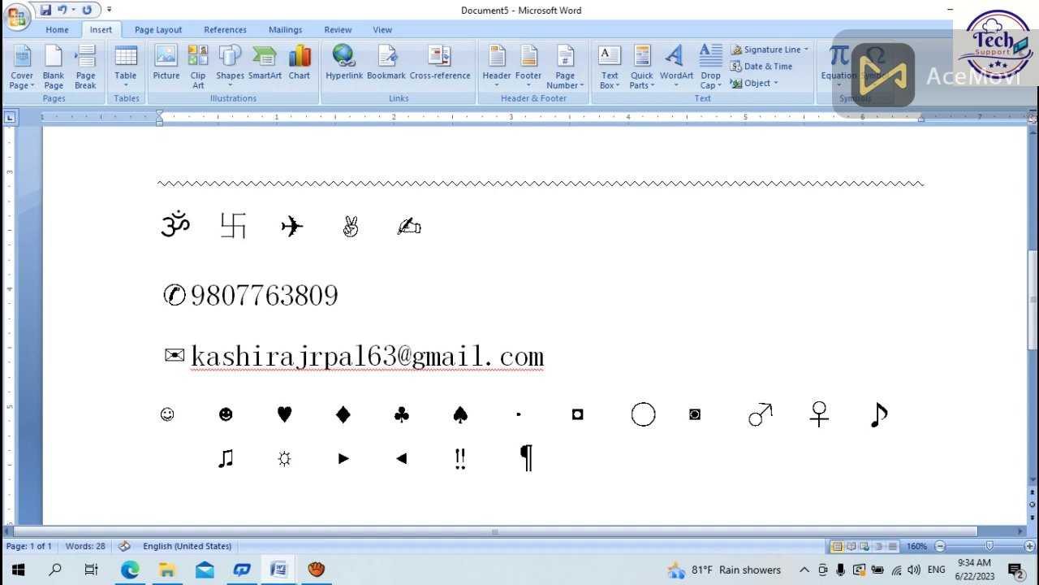
key("Tab")
type("§")
key("Tab")
type("▬")
key("Tab")
type("↨")
key("Tab")
type("↑")
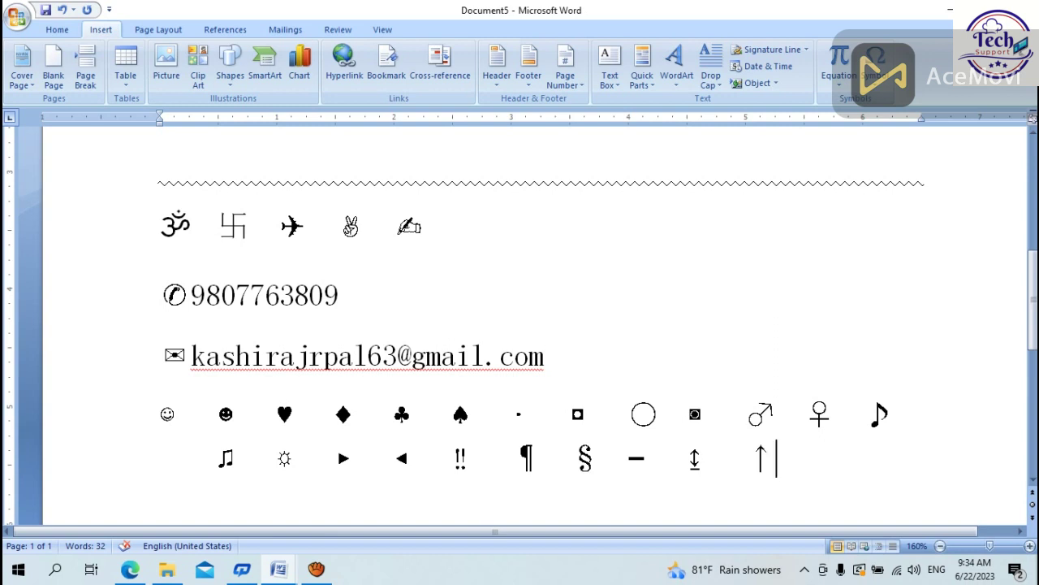
After ✍, add scissors (2704) and a check box (2705), removing an accidental duplicate
left_click(445, 230)
type("2704")
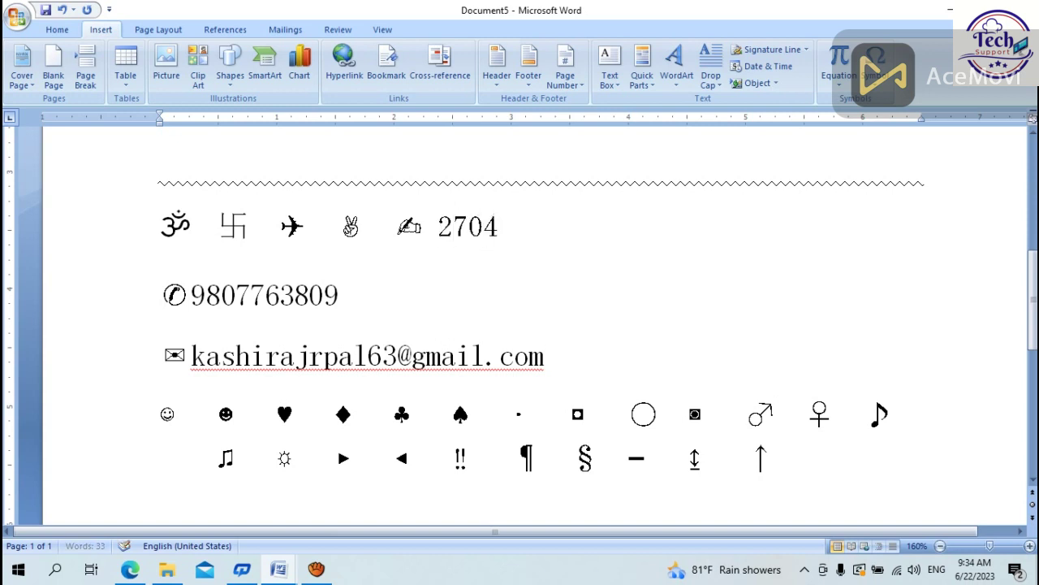
key("alt+x")
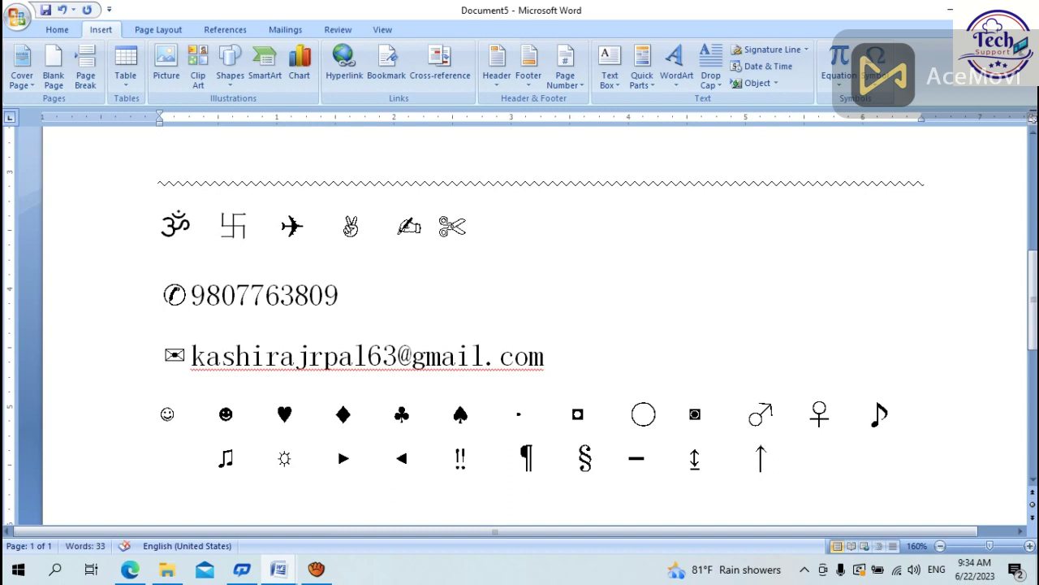
type("2704")
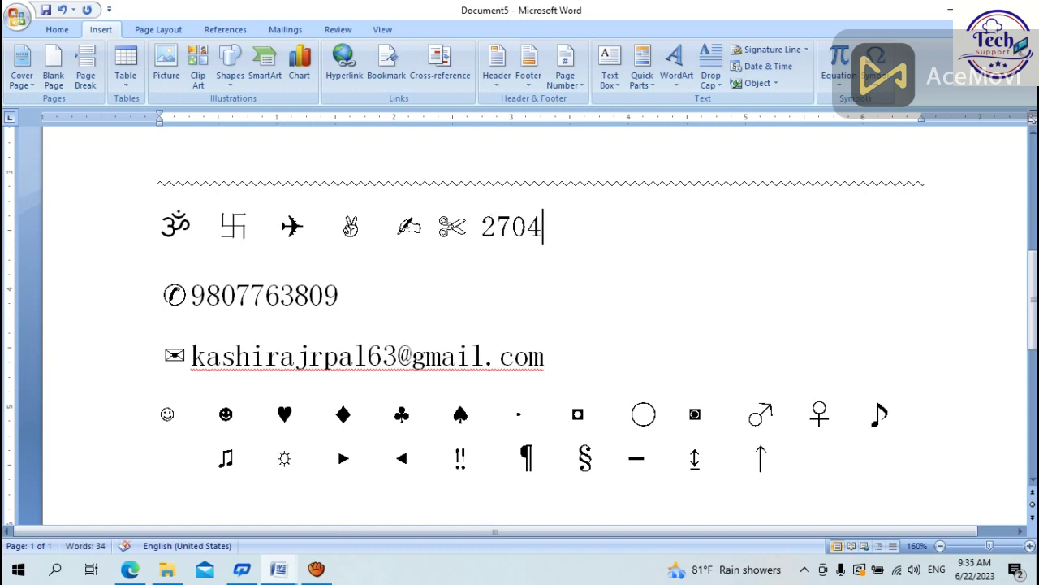
key("alt+x")
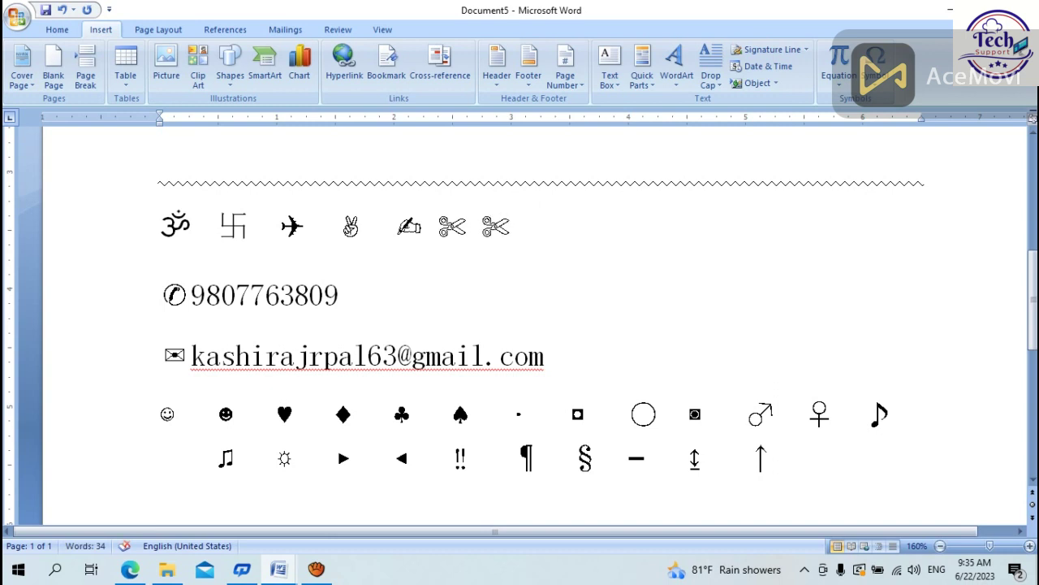
key("BackSpace")
type("2705")
key("alt+x")
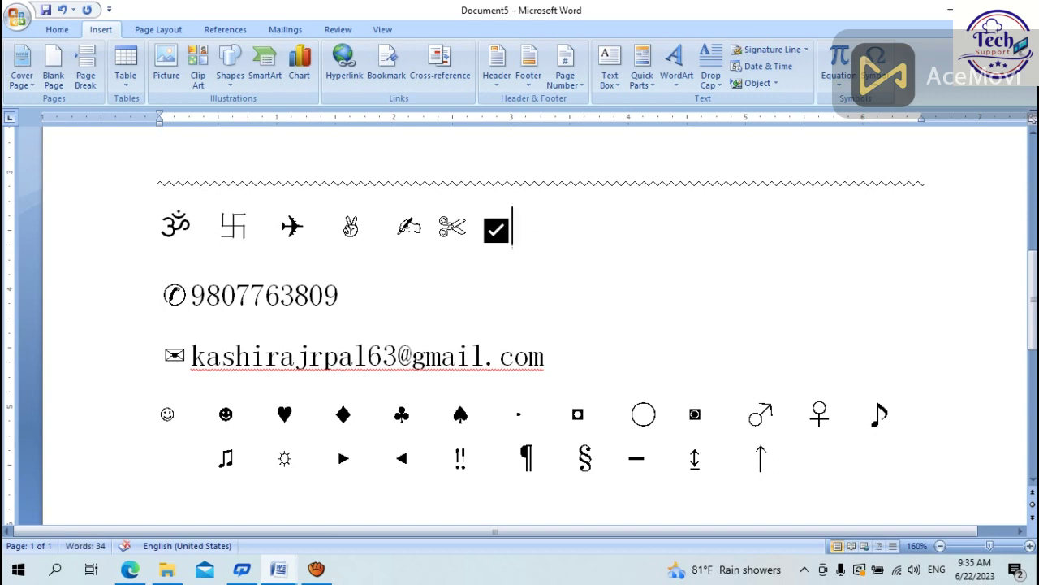
Continue the row with tape reel (2707), pencil (2710) and open scissors (2703)
type("2707")
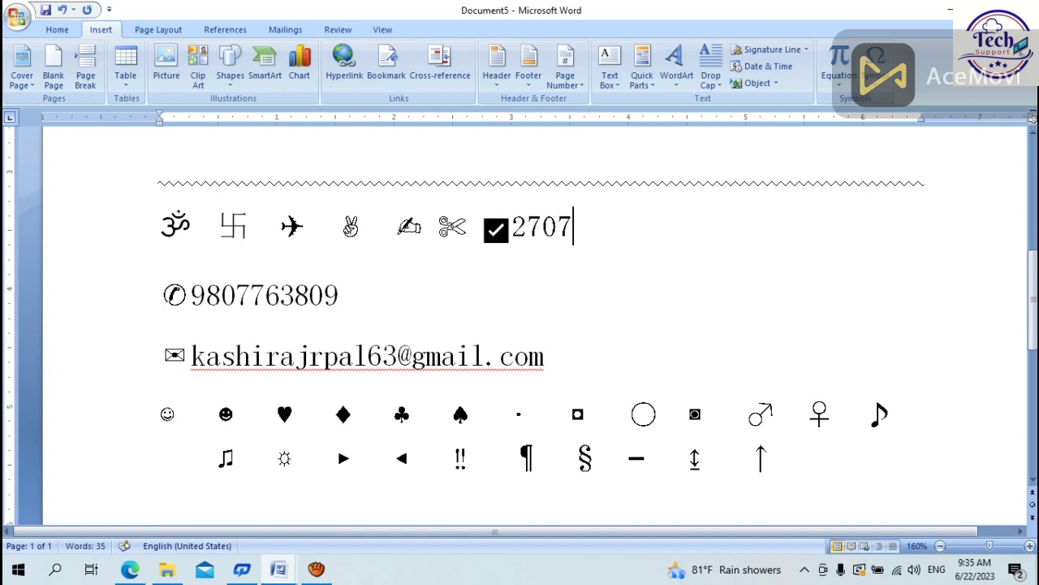
key("alt+x")
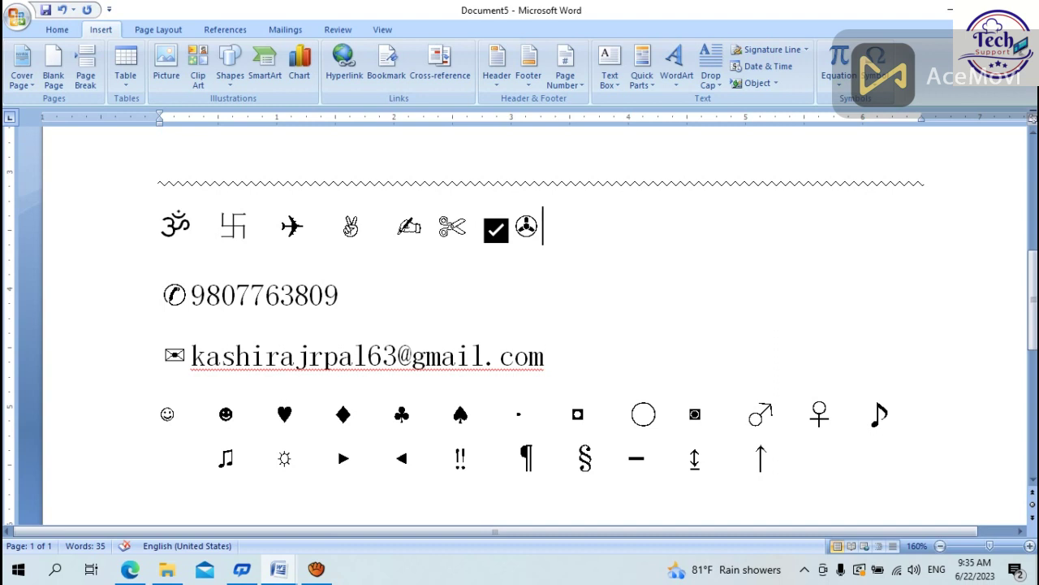
type("2710")
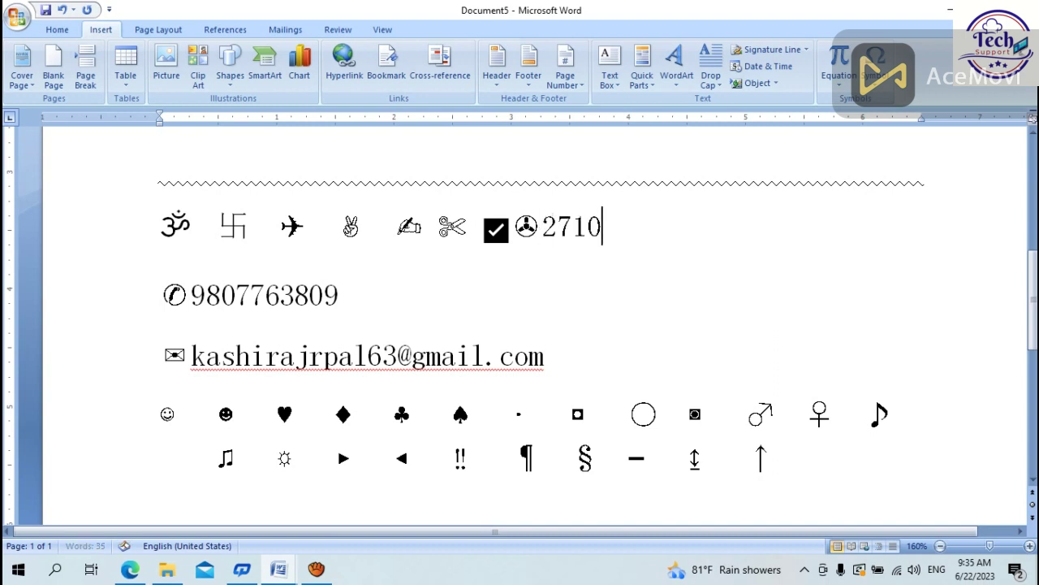
key("alt+x")
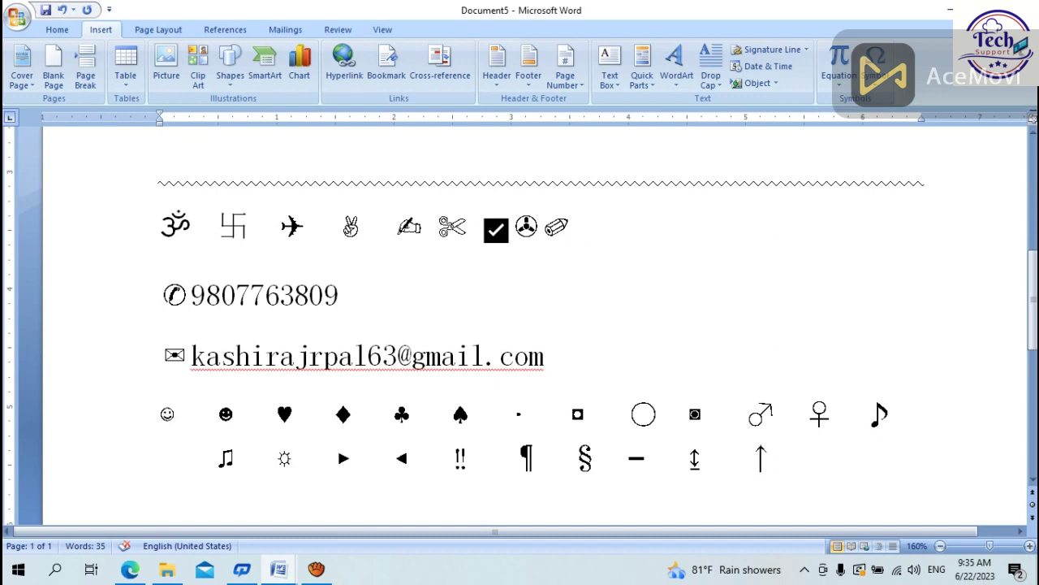
type("2703")
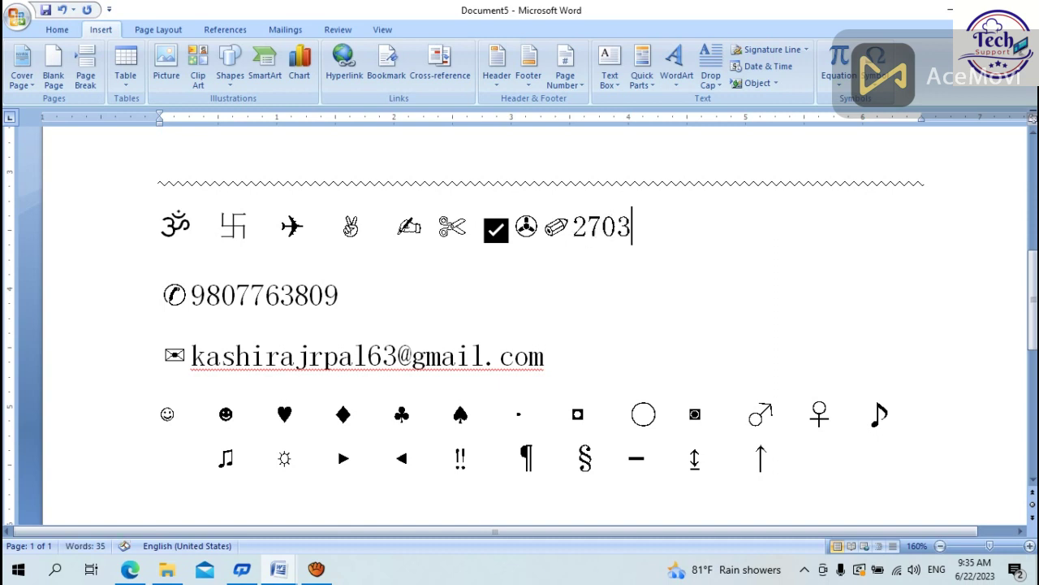
key("alt+x")
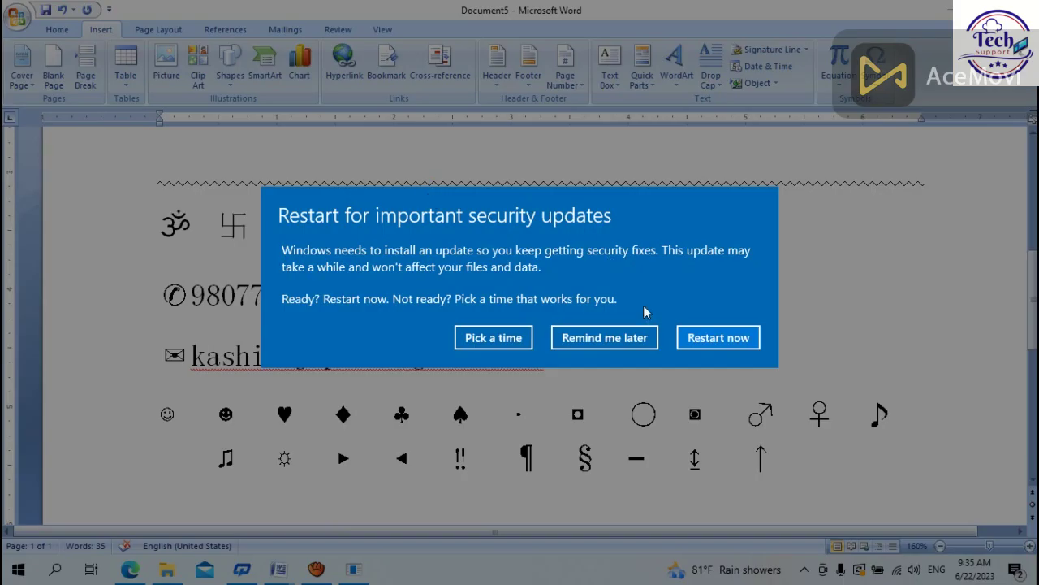
Choose Remind me later on the Windows security-update restart notification
left_click(572, 338)
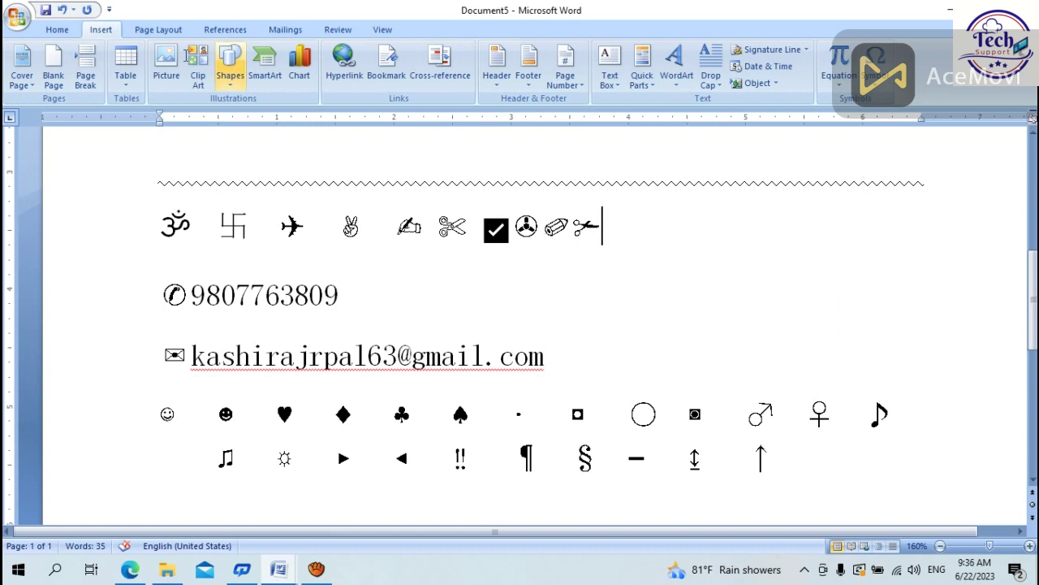
Switch the symbol font to Preeti and insert character 00CB at the row's end
left_click(883, 85)
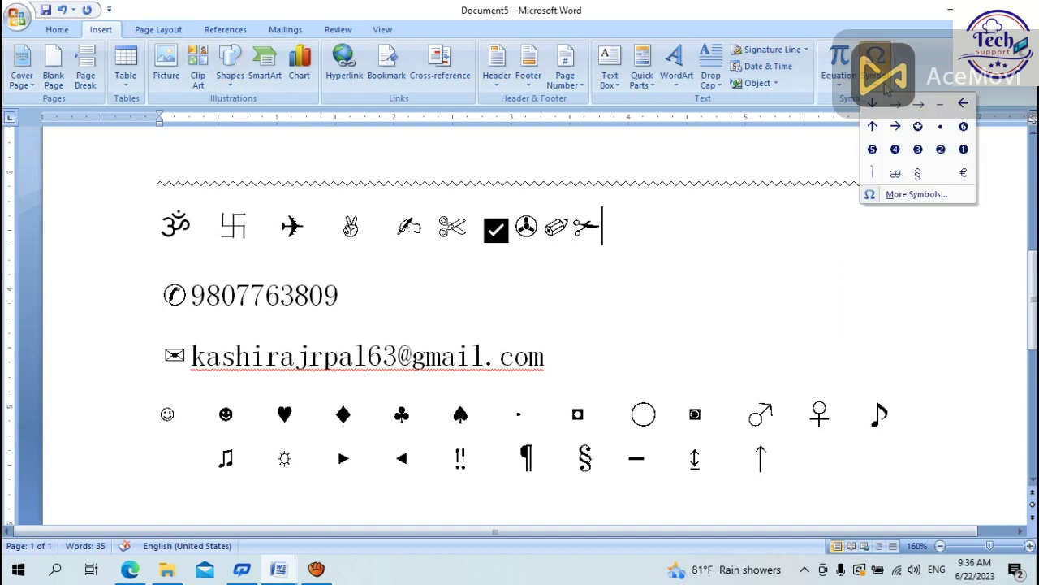
left_click(930, 198)
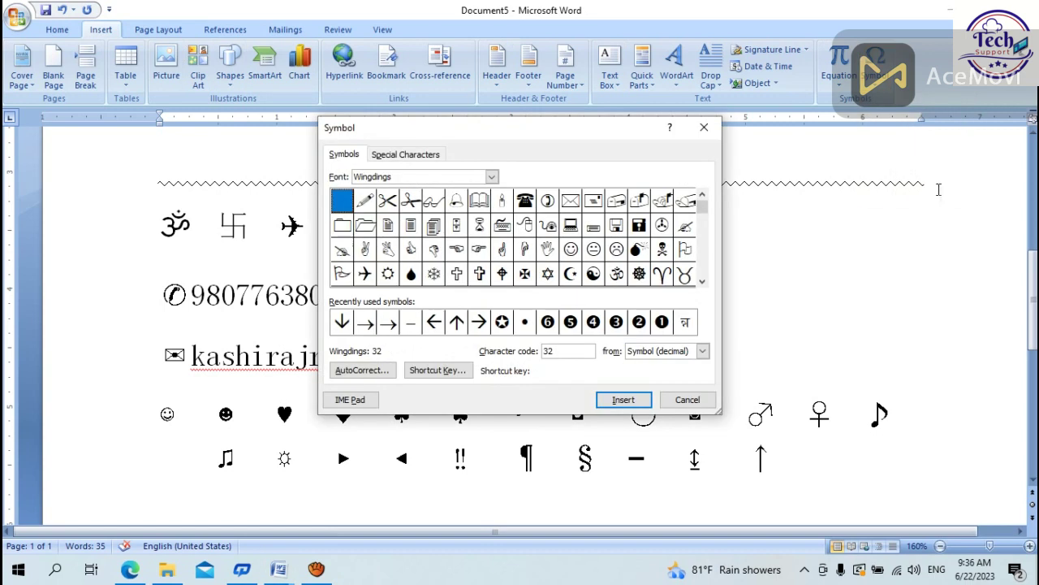
double_click(439, 177)
type("p")
key("Return")
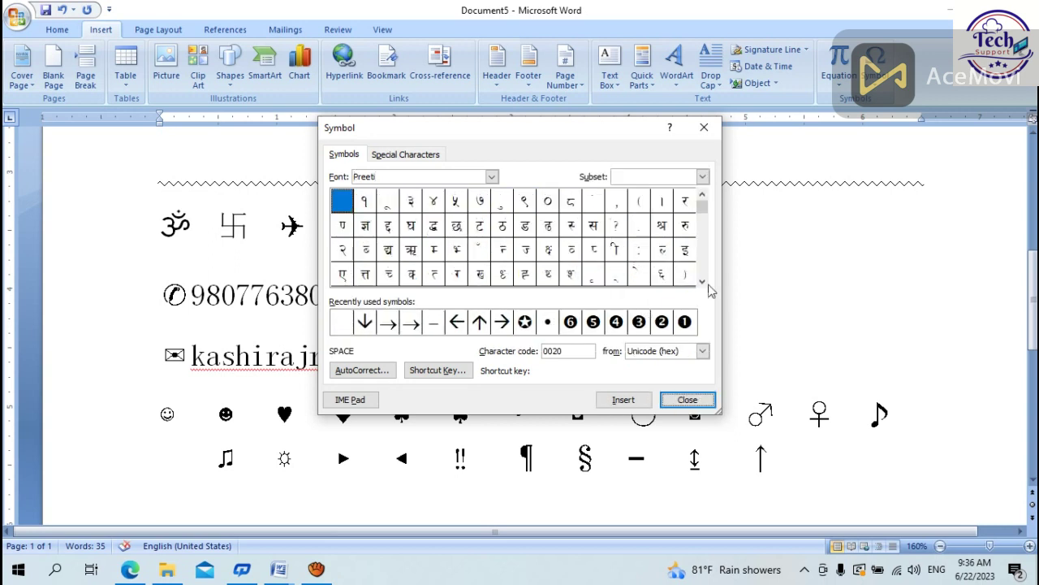
left_click(703, 280)
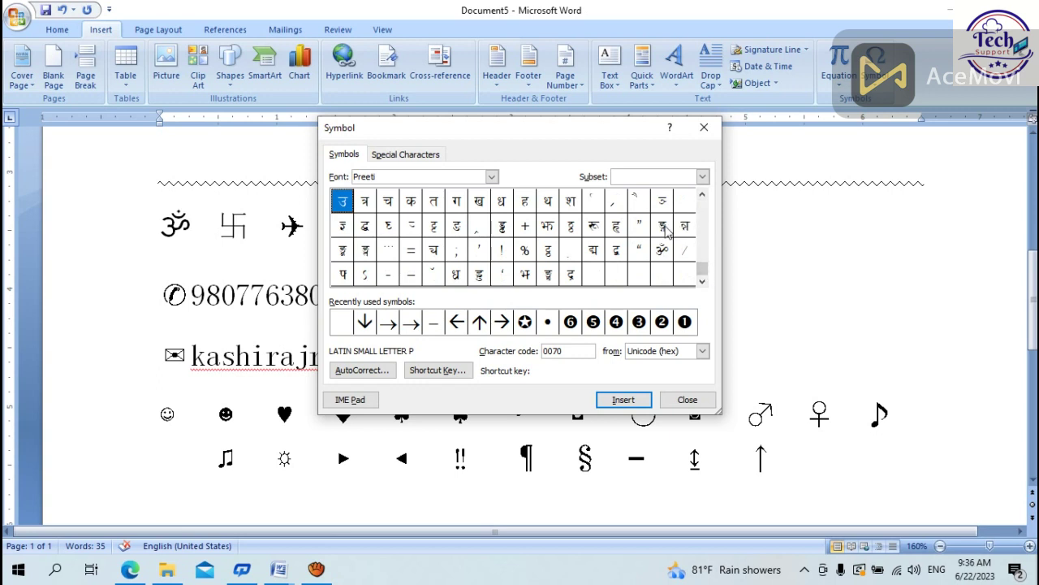
left_click(664, 227)
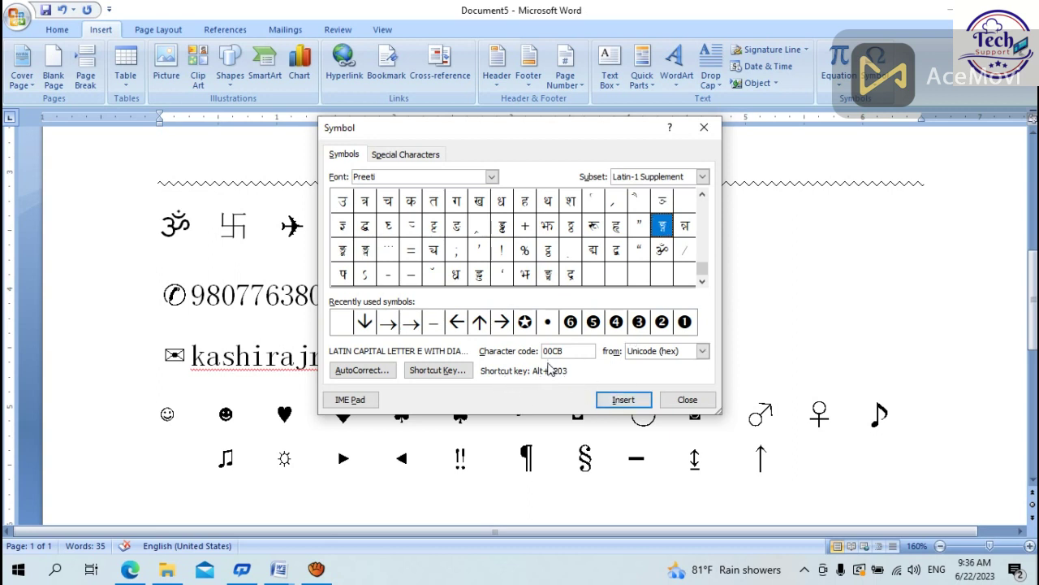
left_click(626, 400)
left_click(687, 400)
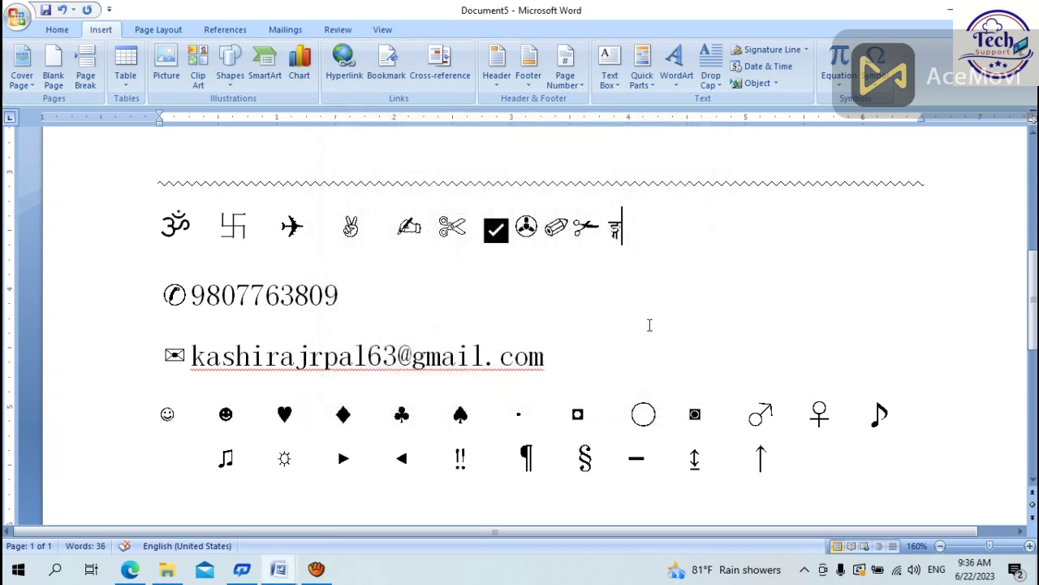
Grow the selected Devanagari character's font three steps to 48 pt
left_click_drag(632, 233, 613, 231)
left_click(56, 30)
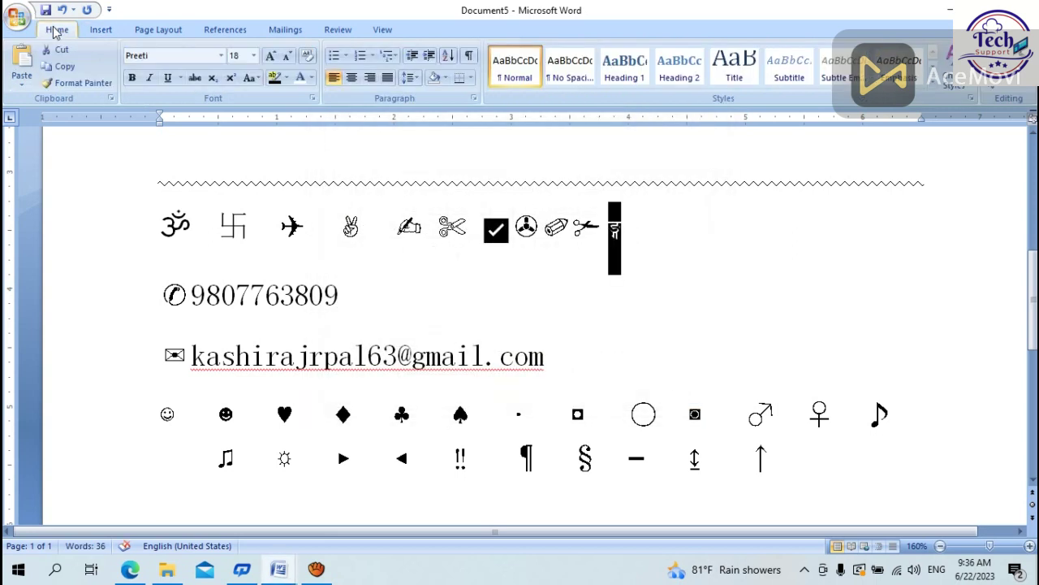
left_click(270, 55)
left_click(271, 55)
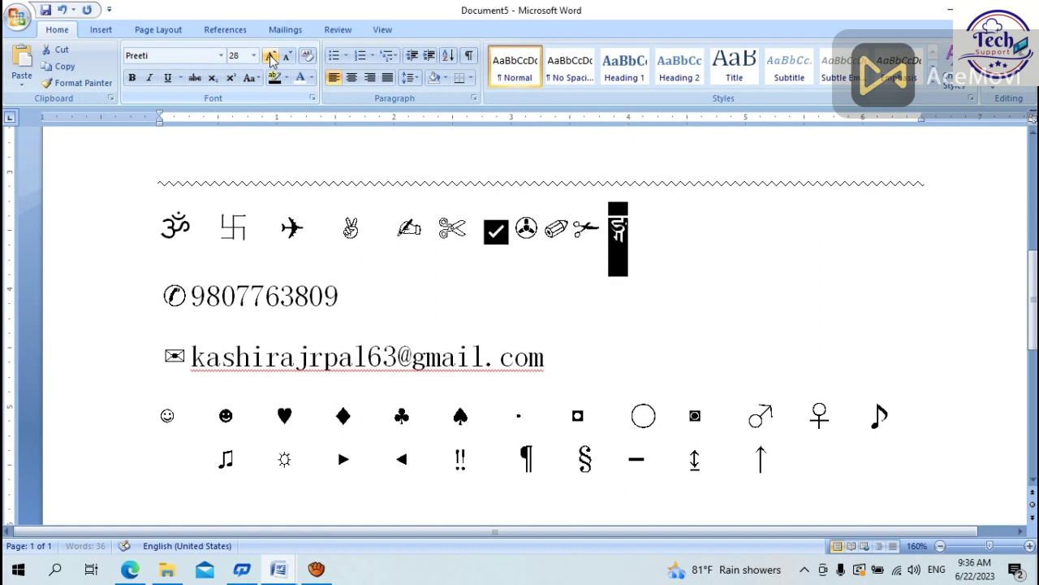
left_click(270, 55)
left_click(672, 249)
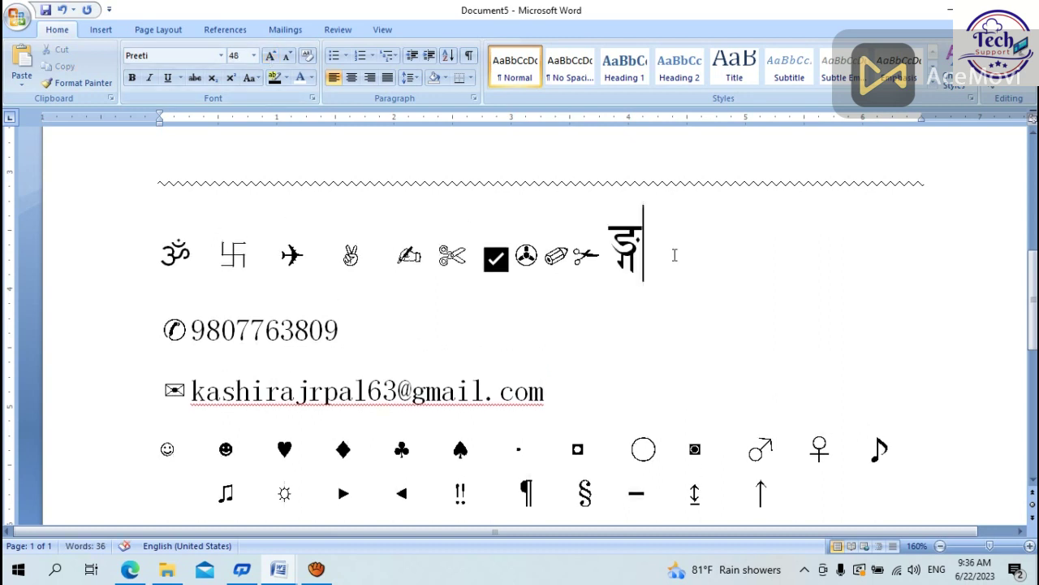